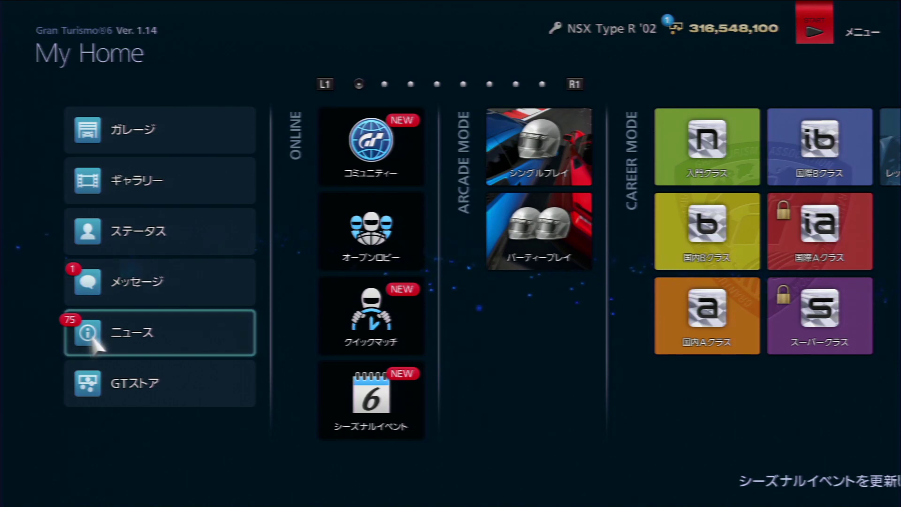
Step: Open the game's news list and look through the update announcements
{"action": "key", "text": "Return"}
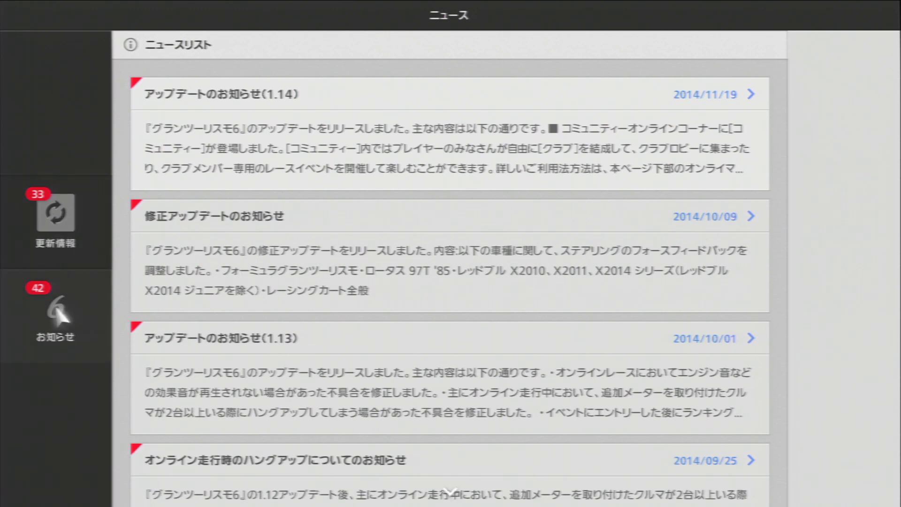
{"action": "scroll", "coordinate": [750, 94], "scroll_direction": "down", "scroll_amount": 5}
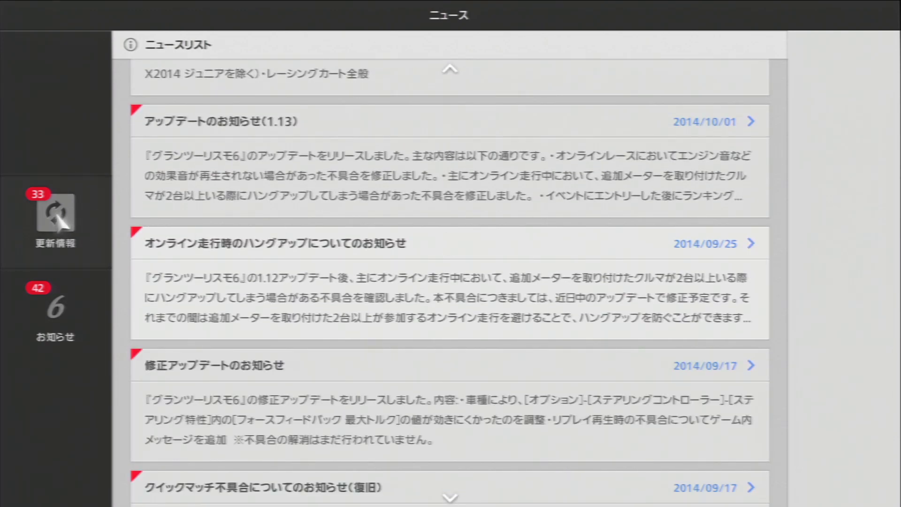
{"action": "key", "text": "Escape"}
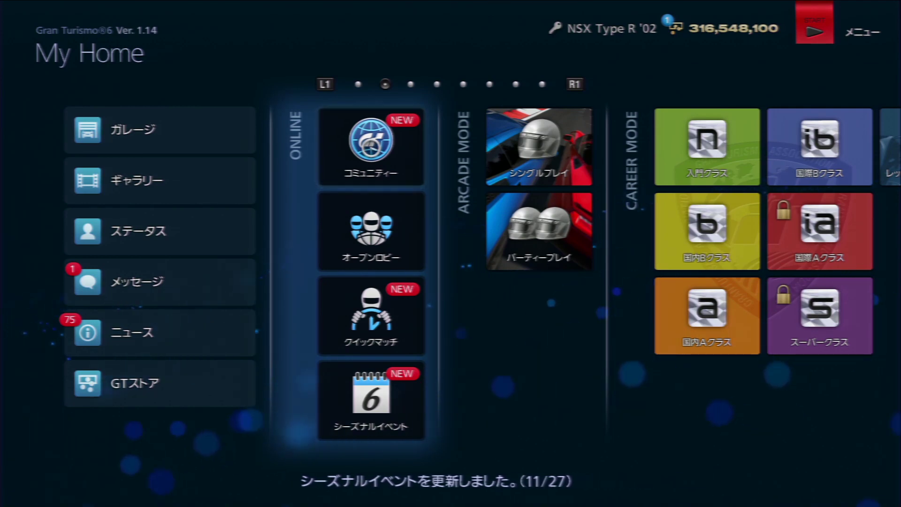
Step: Open the コミュニティー area and dismiss its welcome messages to reach the public profile settings
{"action": "left_click", "coordinate": [371, 147]}
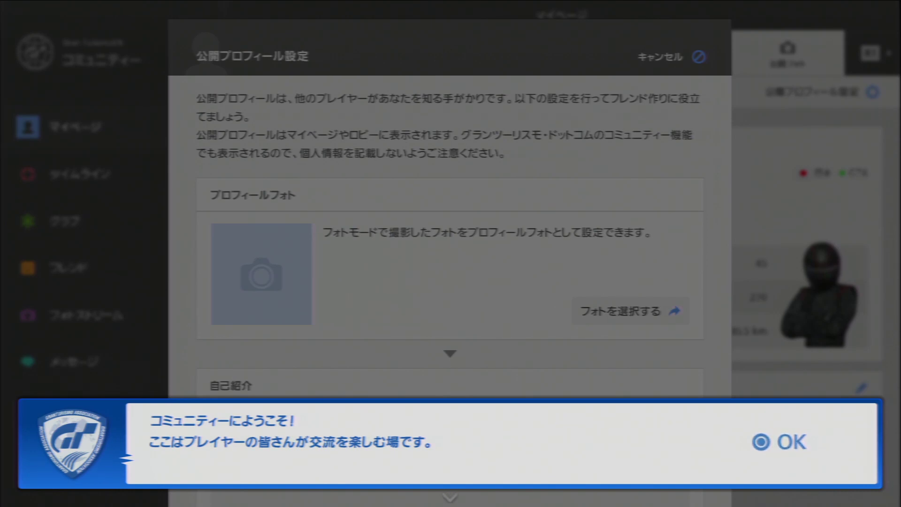
{"action": "key", "text": "Return"}
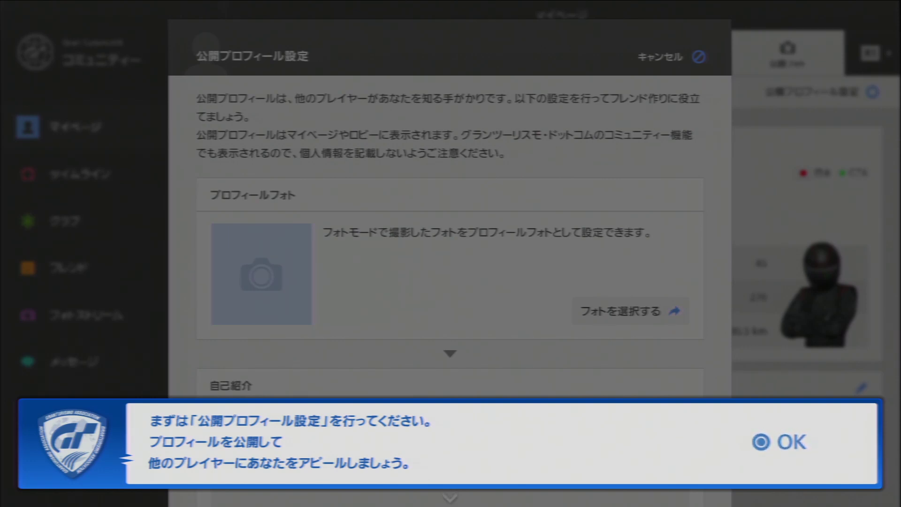
{"action": "key", "text": "Return"}
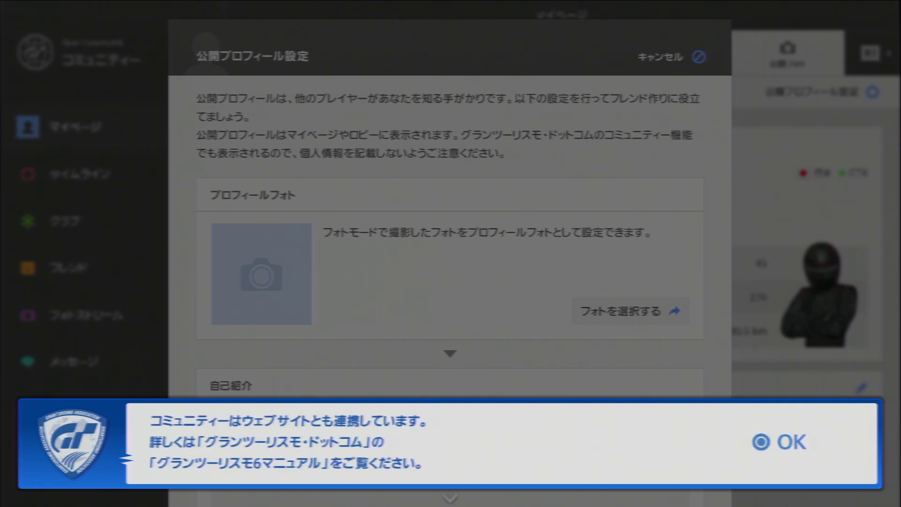
{"action": "key", "text": "Return"}
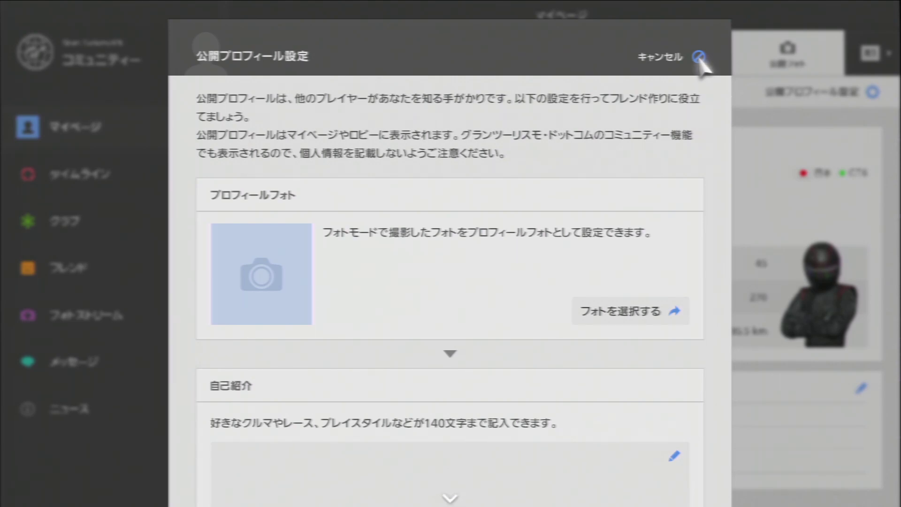
Step: Set the profile photo to the library photo taken at グランツーリスモアリーナ・Aレイアウト
{"action": "key", "text": "Down"}
{"action": "key", "text": "Up"}
{"action": "key", "text": "Down"}
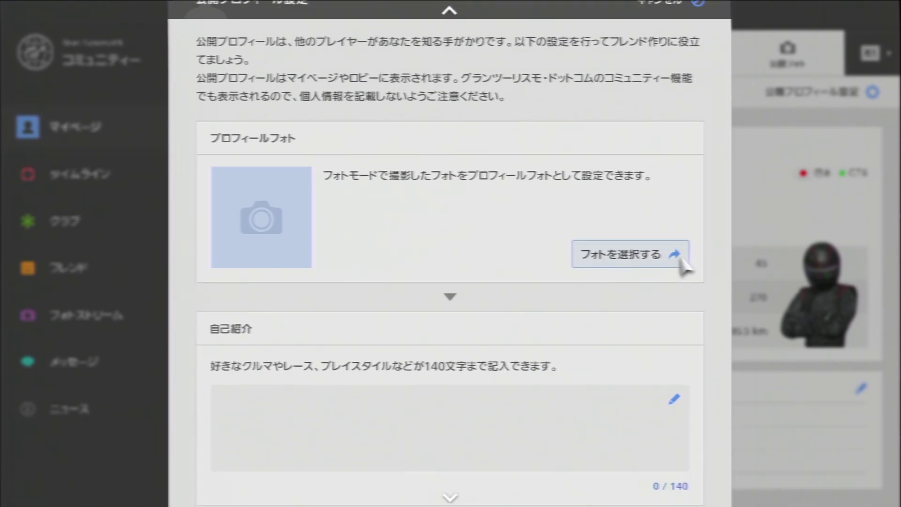
{"action": "left_click", "coordinate": [681, 261]}
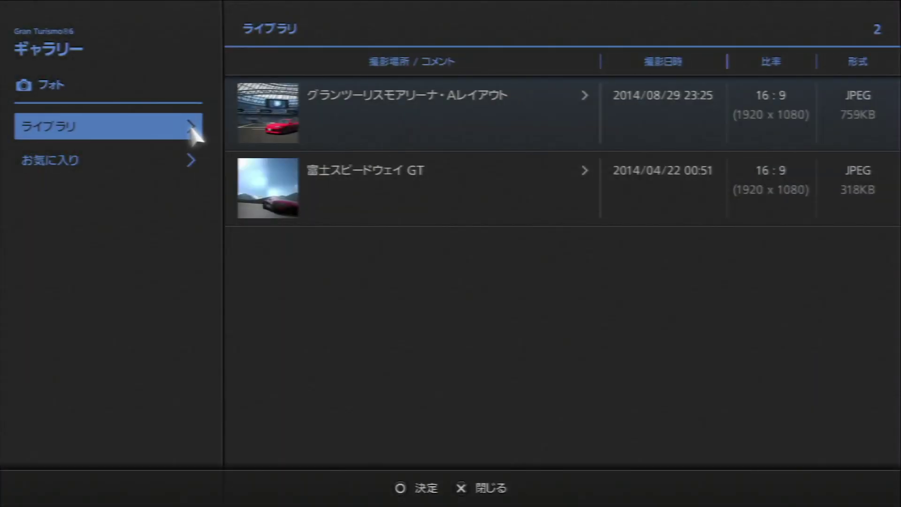
{"action": "key", "text": "Down"}
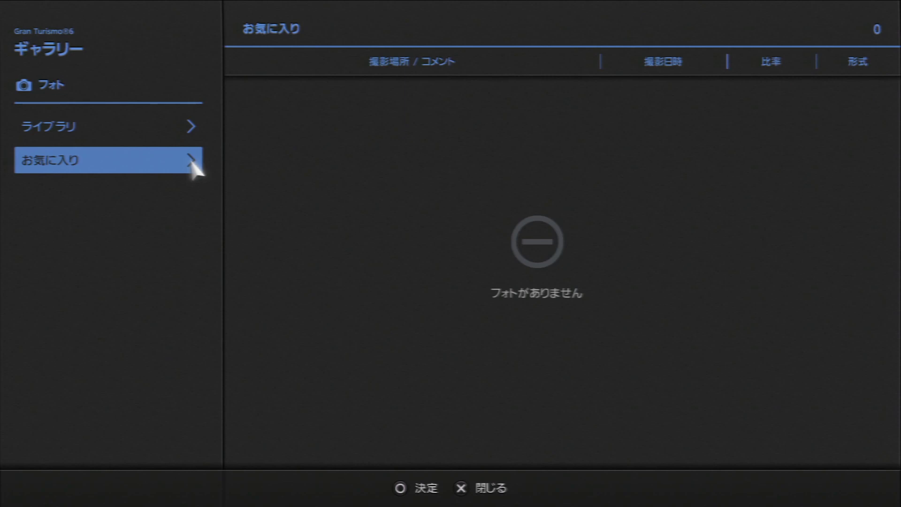
{"action": "key", "text": "Up"}
{"action": "left_click", "coordinate": [368, 123]}
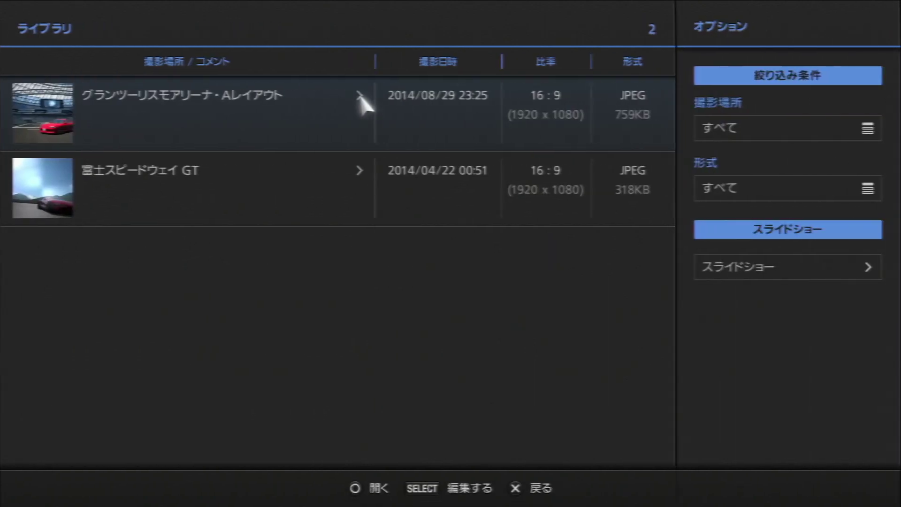
{"action": "key", "text": "Down"}
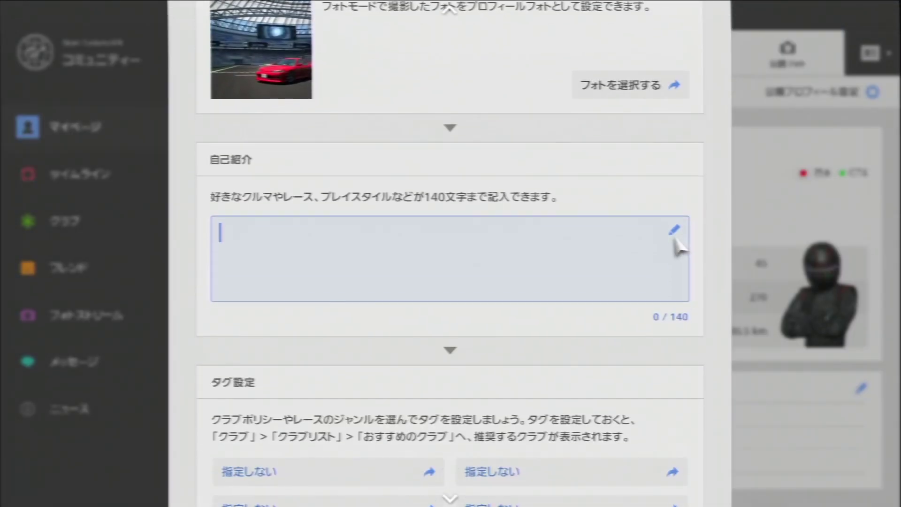
Step: Start the self-introduction text with the channel name "OZASHIKI RACER CHANNEL"
{"action": "left_click", "coordinate": [675, 230]}
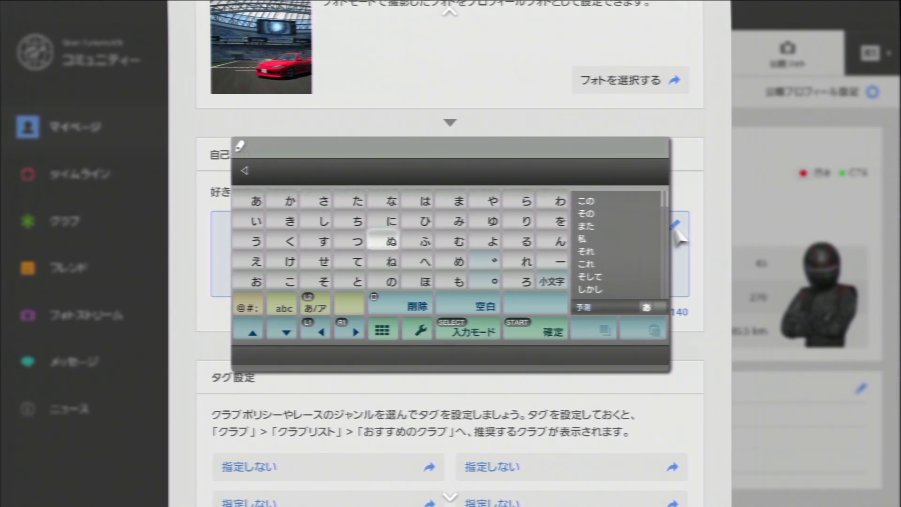
{"action": "key", "text": "Return"}
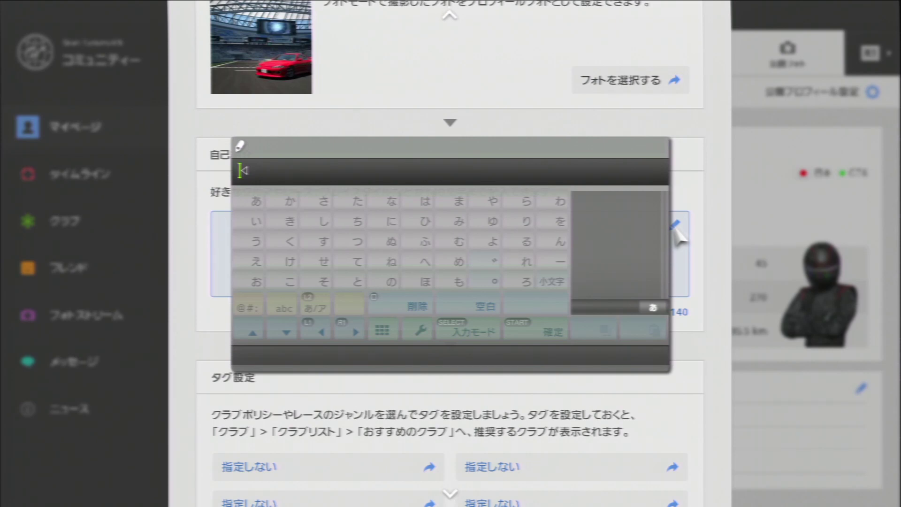
{"action": "type", "text": "OZASHIKI"}
{"action": "key", "text": "Return"}
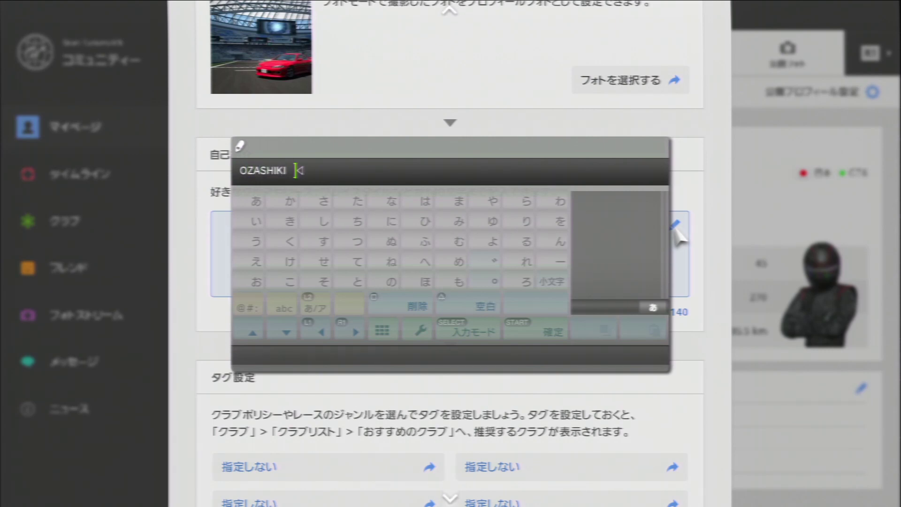
{"action": "type", "text": "RACER"}
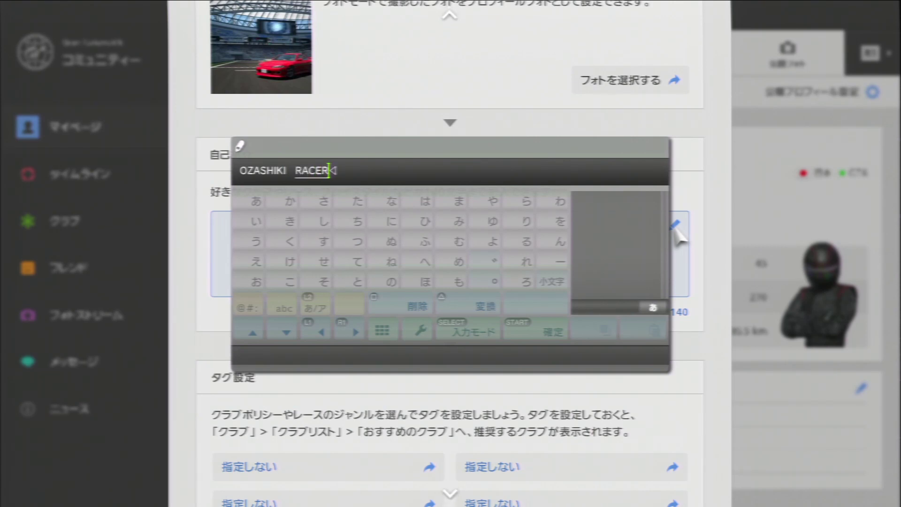
{"action": "key", "text": "Return"}
{"action": "type", "text": "C"}
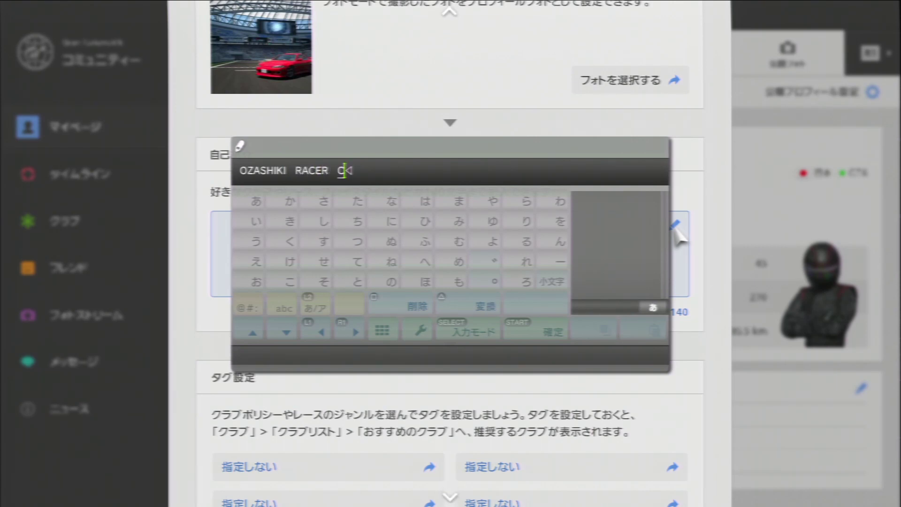
{"action": "type", "text": "HANNEL"}
{"action": "key", "text": "Return"}
Step: Complete the self-introduction with "の", the player's name and "です", and confirm the text
{"action": "type", "text": "のきっと"}
{"action": "key", "text": "space"}
{"action": "key", "text": "Return"}
{"action": "type", "text": "です"}
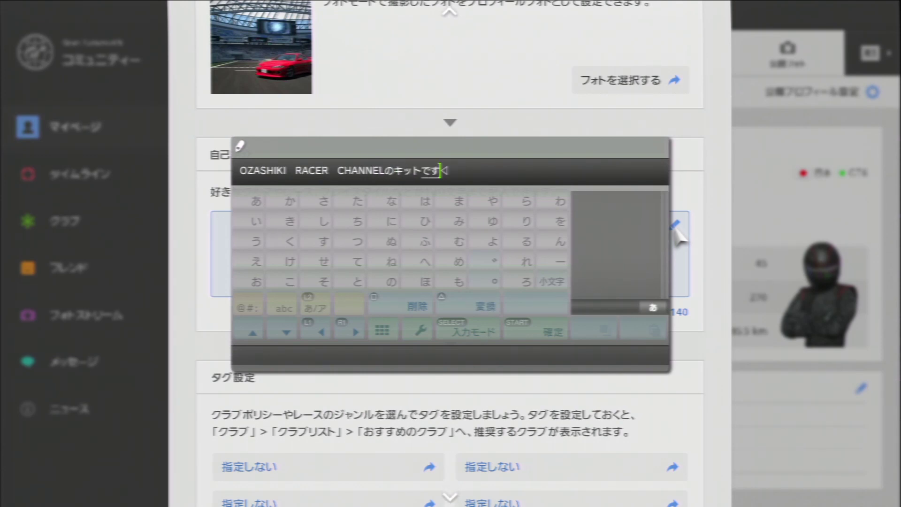
{"action": "key", "text": "Return"}
{"action": "key", "text": "Return"}
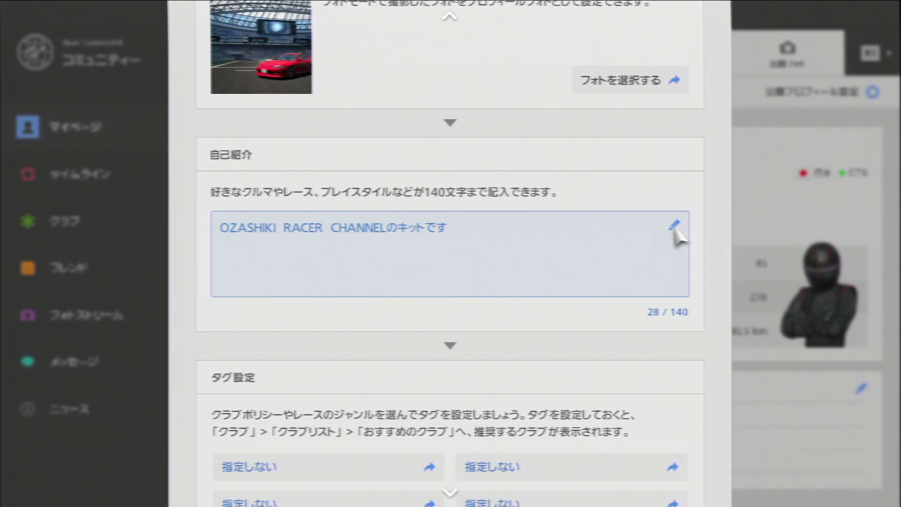
Step: Open the settings of the first profile tag
{"action": "key", "text": "Down"}
{"action": "key", "text": "Up"}
{"action": "key", "text": "Down"}
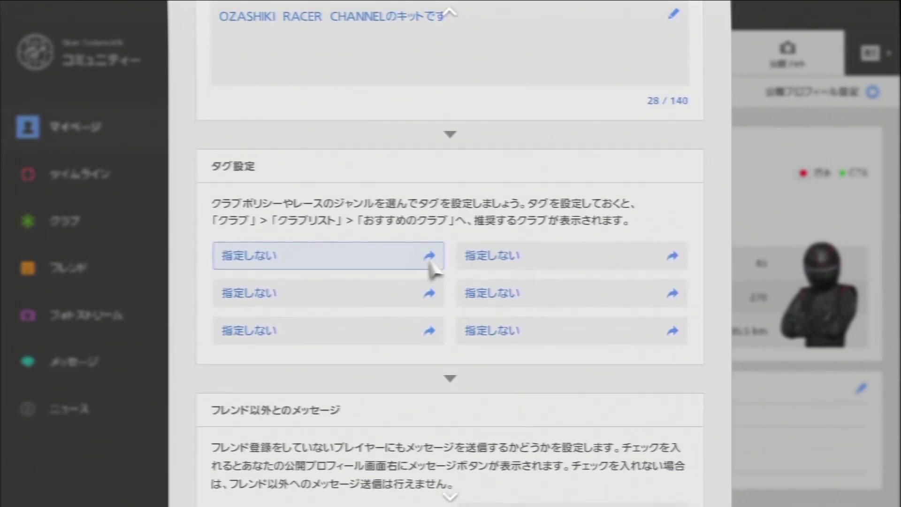
{"action": "left_click", "coordinate": [429, 258]}
{"action": "left_click", "coordinate": [530, 257]}
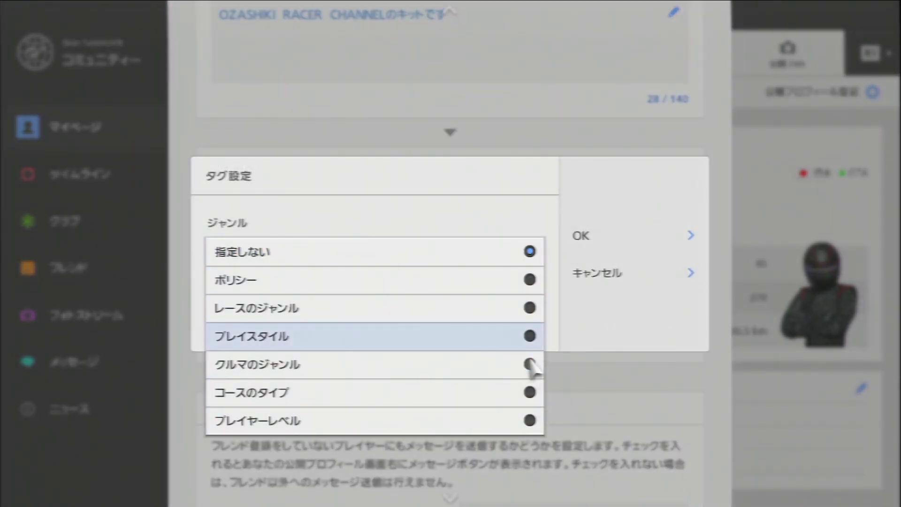
{"action": "left_click", "coordinate": [529, 252]}
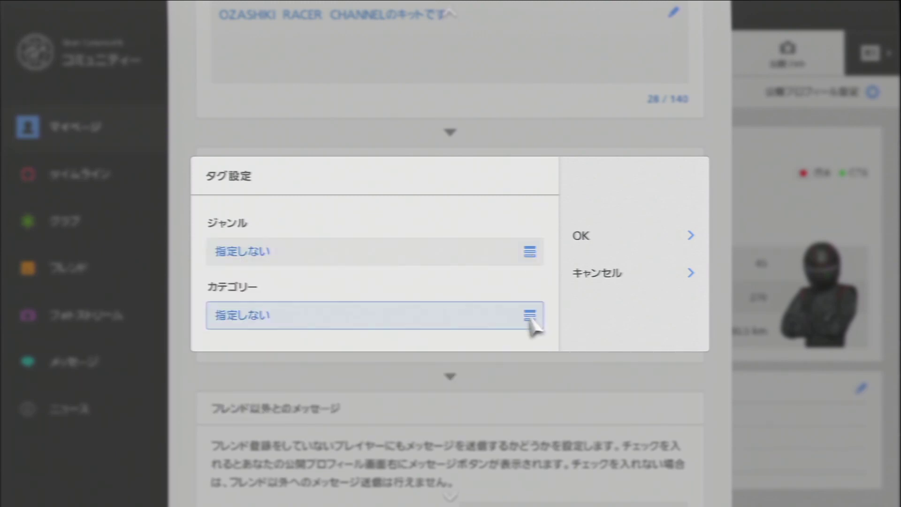
{"action": "left_click", "coordinate": [530, 252]}
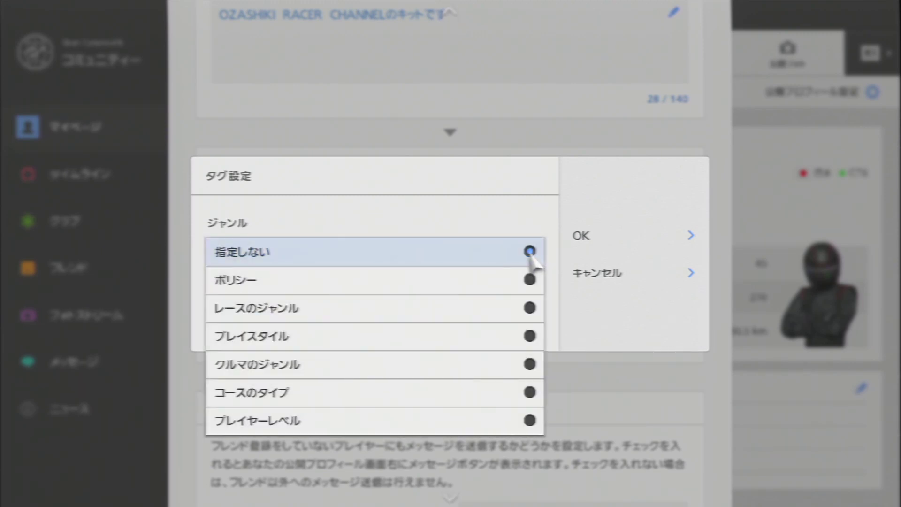
{"action": "left_click", "coordinate": [529, 336]}
{"action": "left_click", "coordinate": [529, 316]}
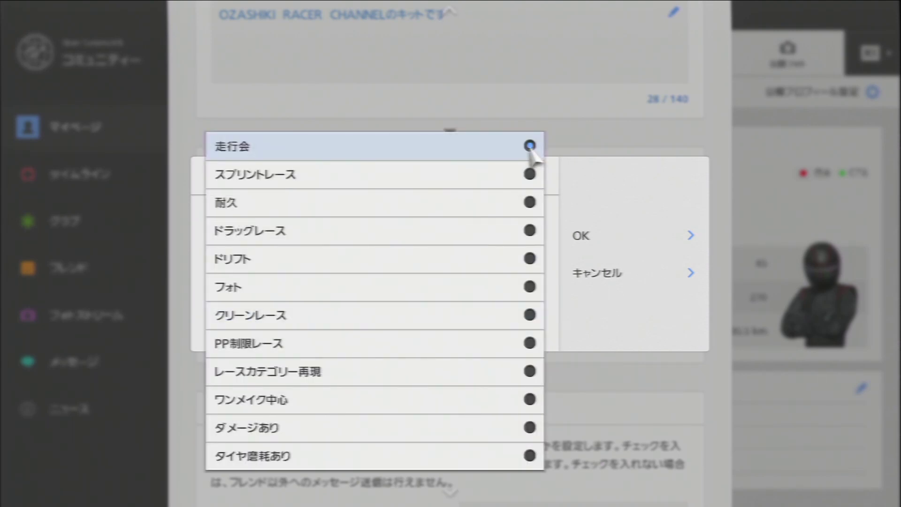
{"action": "key", "text": "Escape"}
Step: Set the first profile tag to genre ポリシー and category CAFE, and confirm it
{"action": "left_click", "coordinate": [529, 251]}
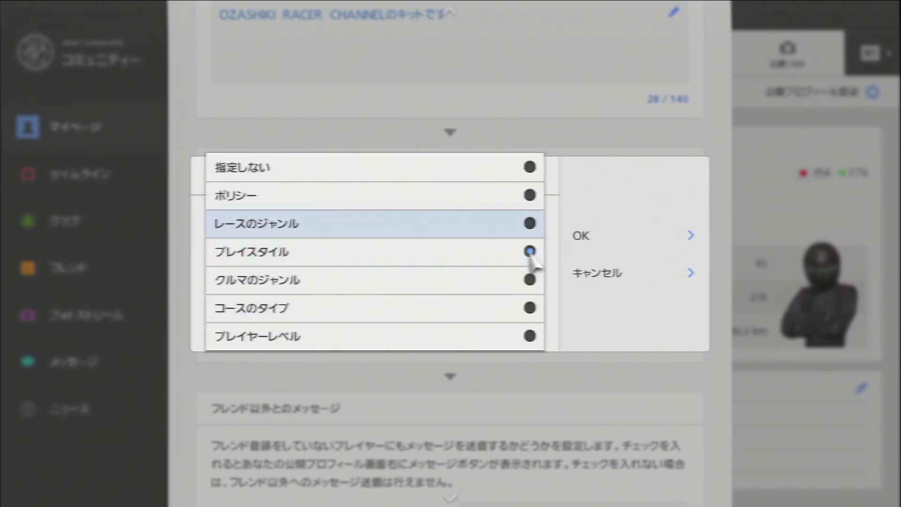
{"action": "left_click", "coordinate": [530, 196]}
{"action": "left_click", "coordinate": [530, 314]}
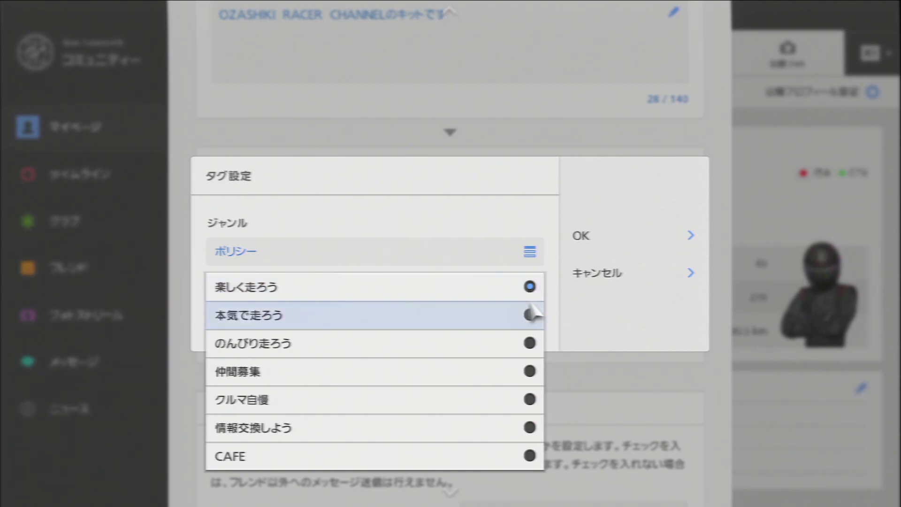
{"action": "left_click", "coordinate": [530, 455]}
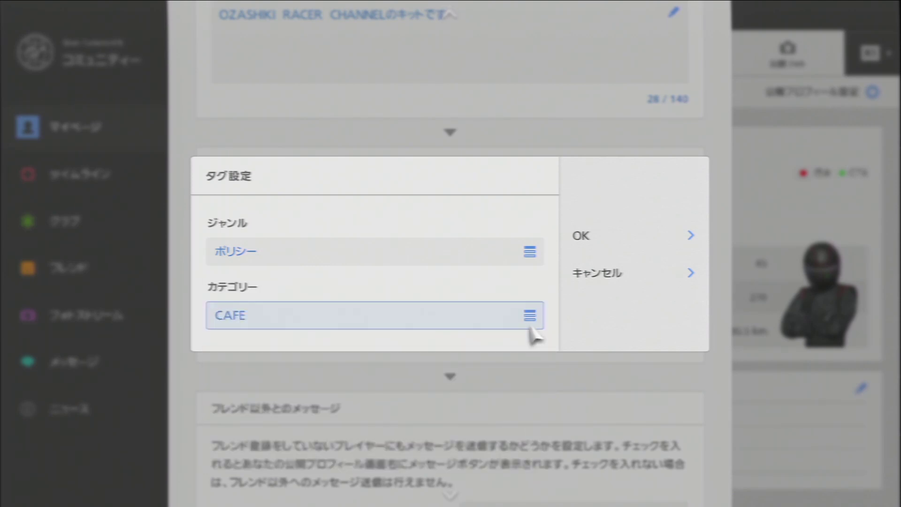
{"action": "left_click", "coordinate": [691, 239]}
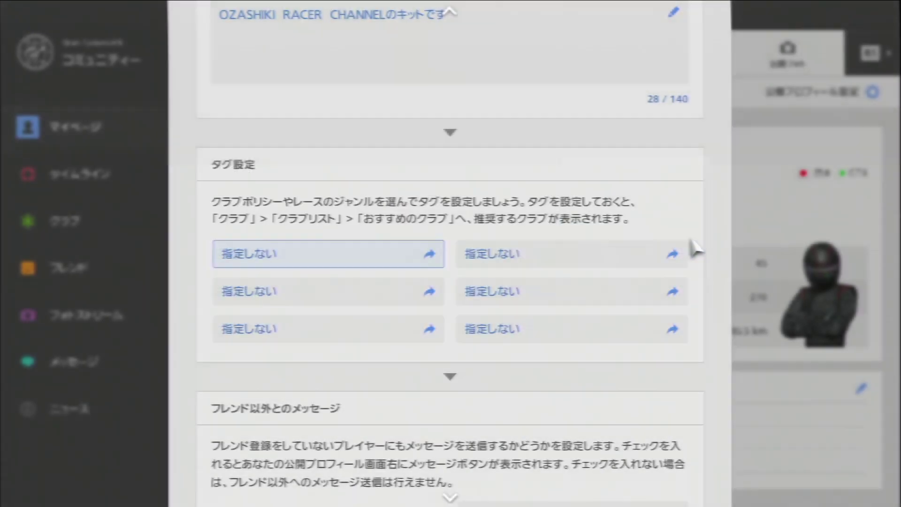
{"action": "key", "text": "Down"}
{"action": "key", "text": "Up"}
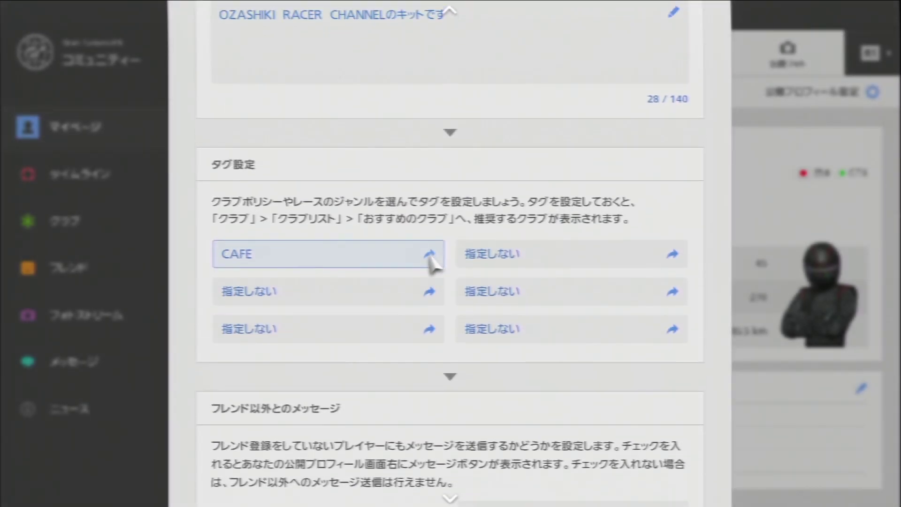
{"action": "left_click", "coordinate": [429, 255]}
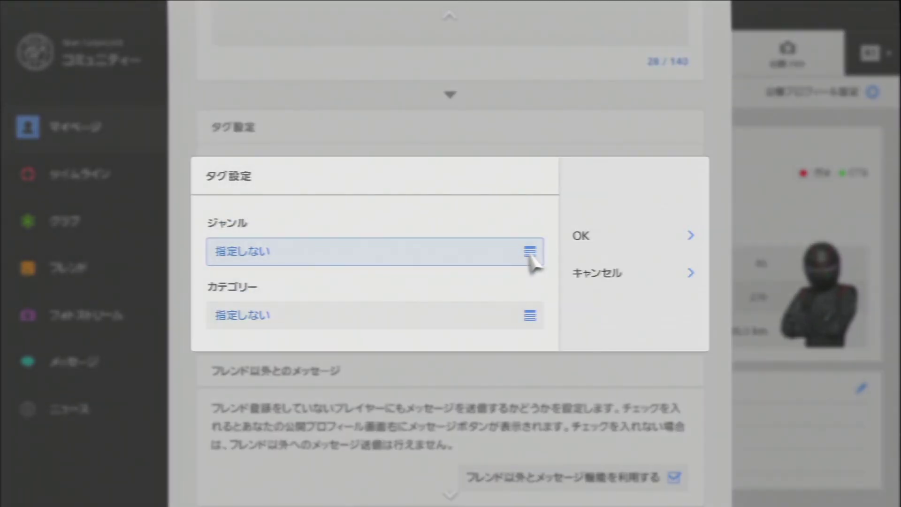
{"action": "left_click", "coordinate": [529, 252]}
{"action": "left_click", "coordinate": [530, 254]}
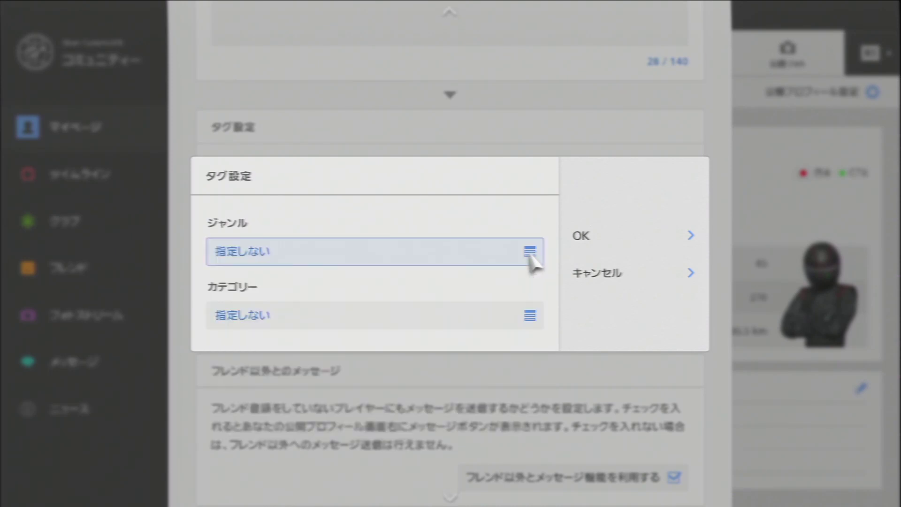
{"action": "left_click", "coordinate": [690, 279]}
Step: Review the non-friend messaging and My Page visibility options, and apply the public profile settings
{"action": "scroll", "coordinate": [539, 271], "scroll_direction": "up", "scroll_amount": 1}
{"action": "scroll", "coordinate": [675, 277], "scroll_direction": "down", "scroll_amount": 5}
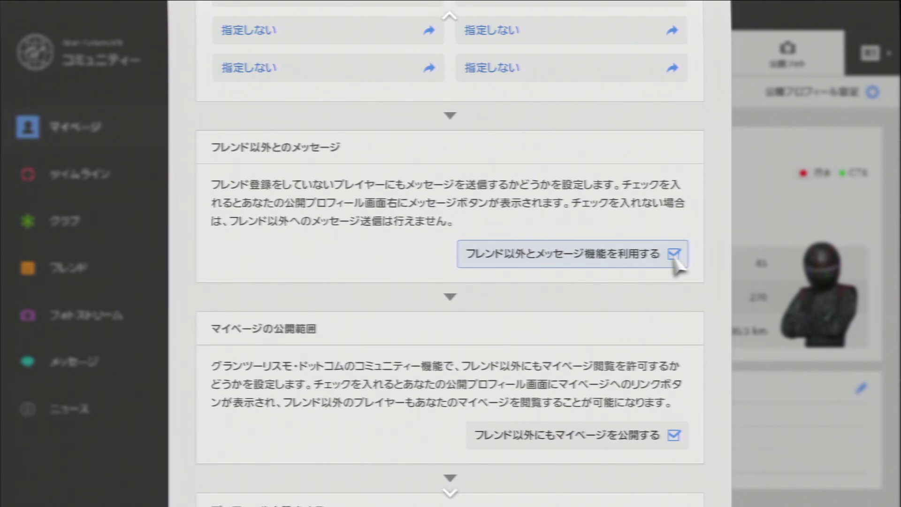
{"action": "key", "text": "Down"}
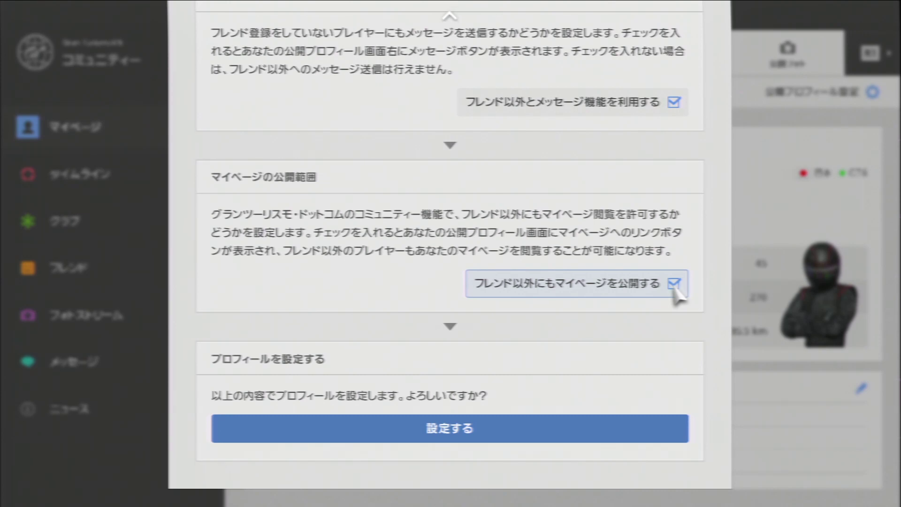
{"action": "key", "text": "Down"}
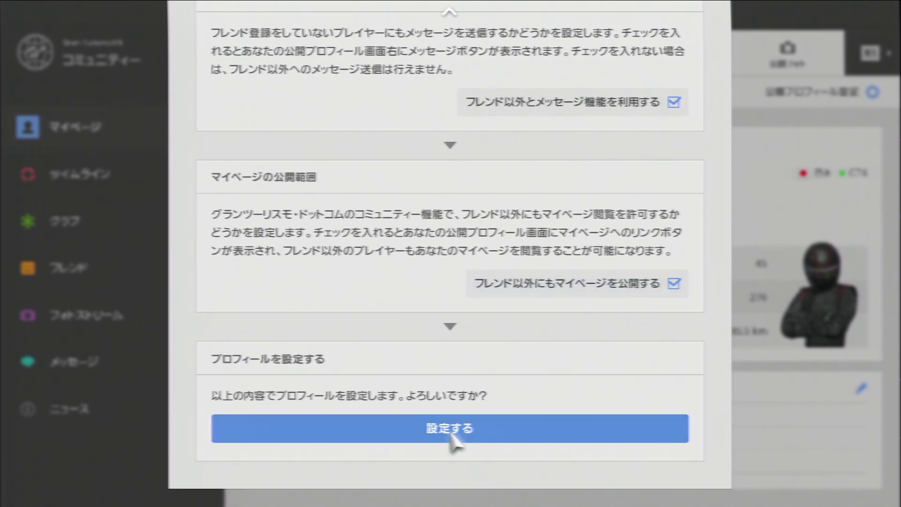
{"action": "left_click", "coordinate": [450, 433]}
{"action": "left_click", "coordinate": [451, 434]}
{"action": "left_click", "coordinate": [450, 366]}
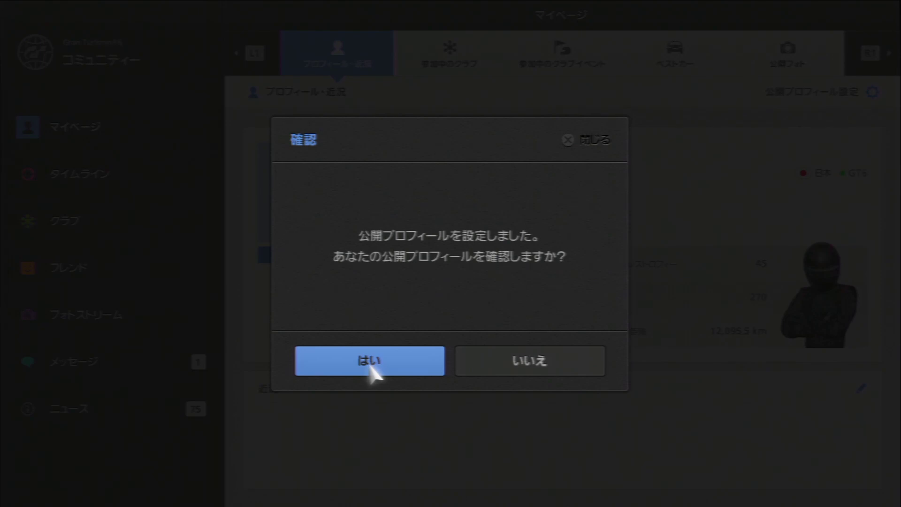
Step: View the newly published public profile card from the confirmation prompt, and close it
{"action": "left_click", "coordinate": [371, 363]}
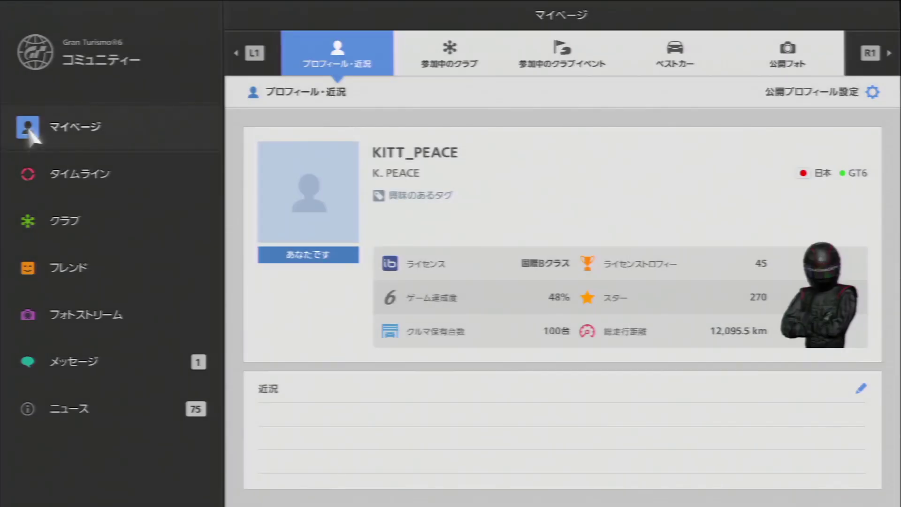
{"action": "left_click", "coordinate": [308, 192]}
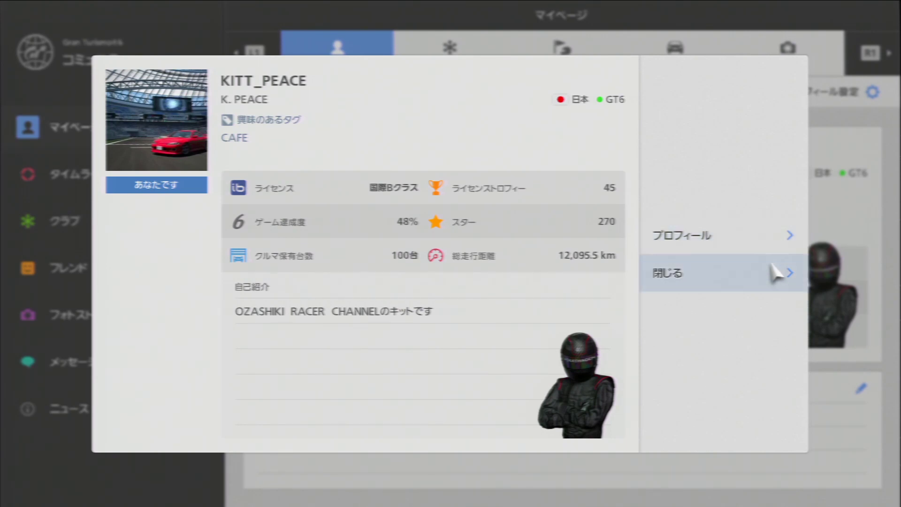
{"action": "left_click", "coordinate": [772, 242]}
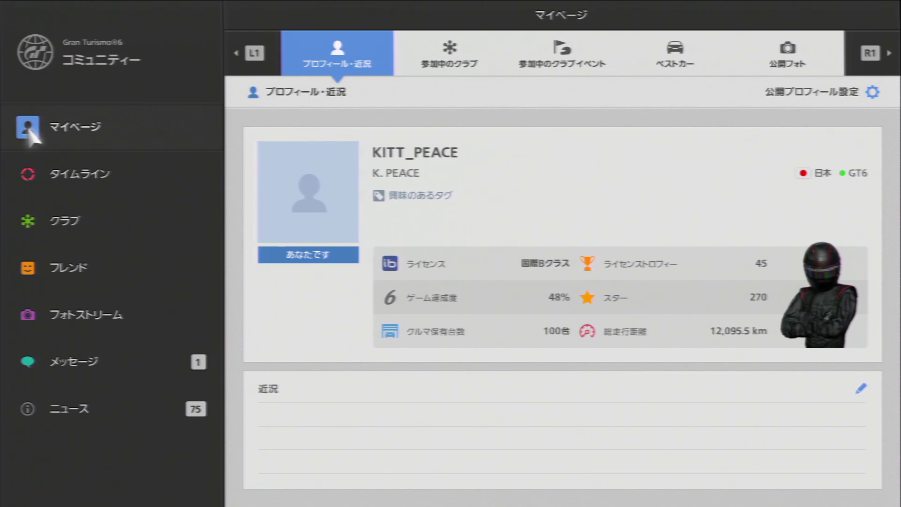
Step: Look through the joined clubs (参加中のクラブ) and joined club events (参加中のクラブイベント) sections of My Page
{"action": "left_click", "coordinate": [449, 70]}
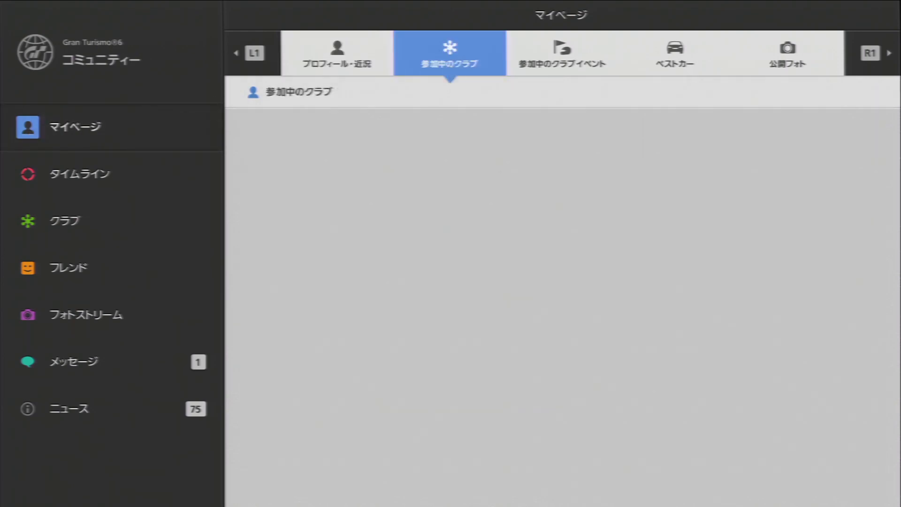
{"action": "key", "text": "L1"}
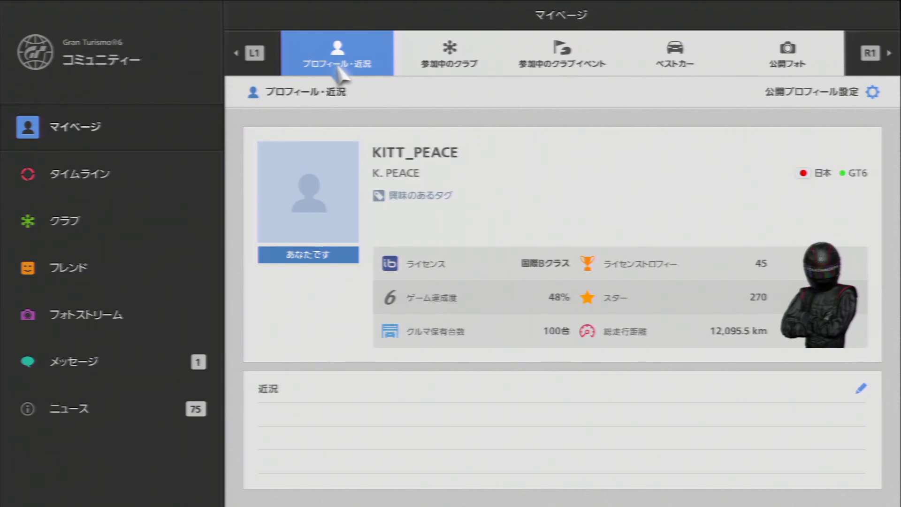
{"action": "left_click", "coordinate": [407, 71]}
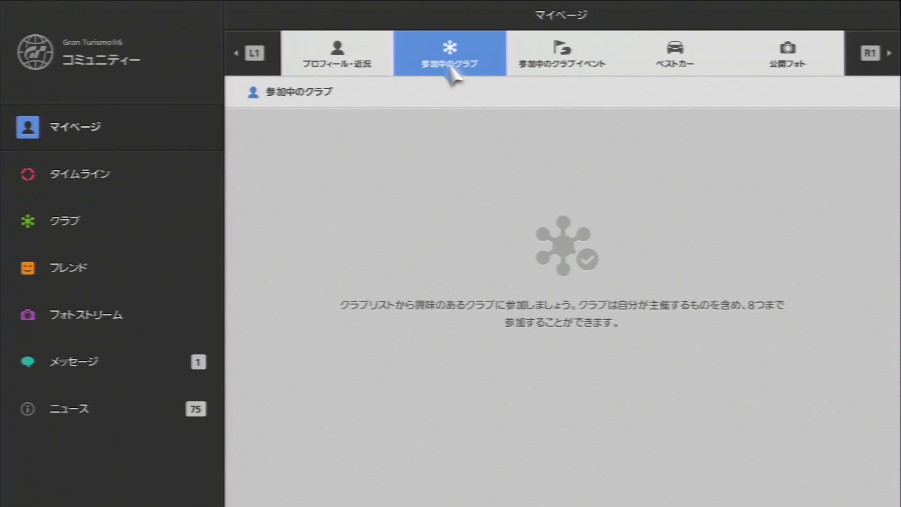
{"action": "left_click", "coordinate": [564, 70]}
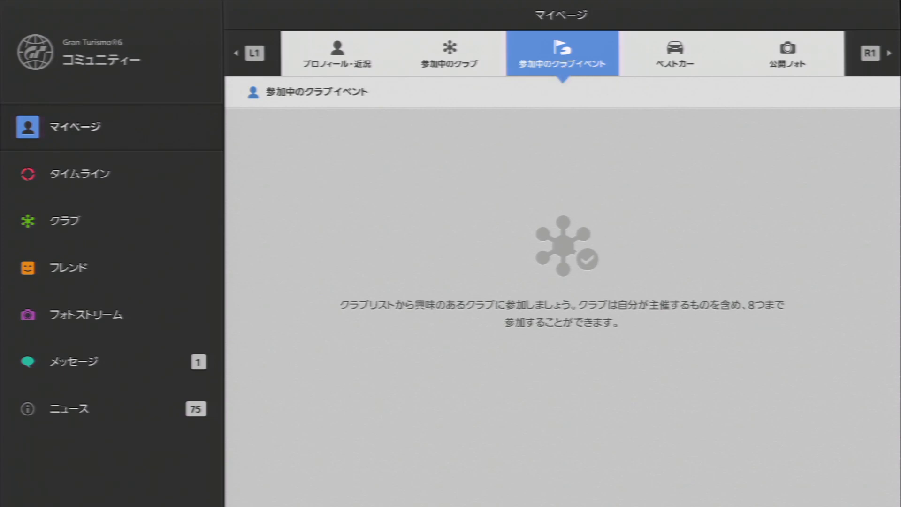
Step: Choose the シルビア spec-R エアロ (S15) '02 from the garage as a best car (ベストカー) for publishing
{"action": "left_click", "coordinate": [678, 75]}
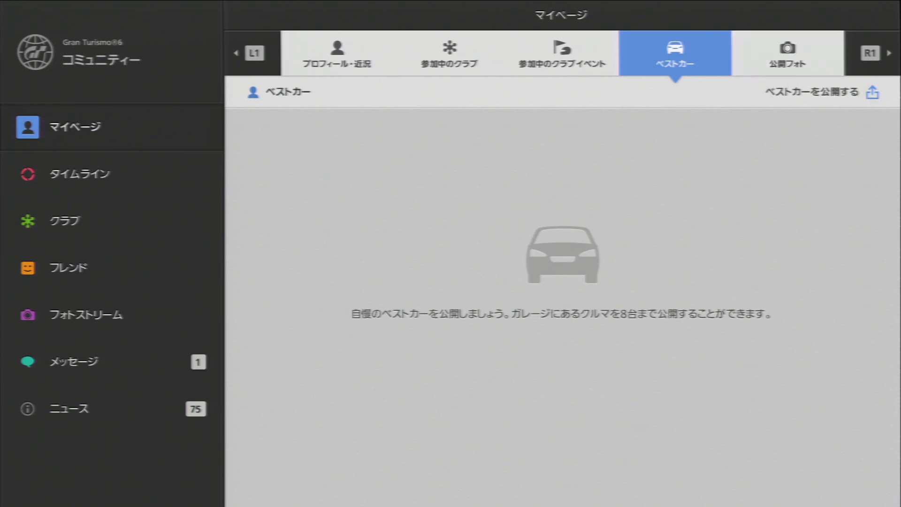
{"action": "left_click", "coordinate": [872, 92]}
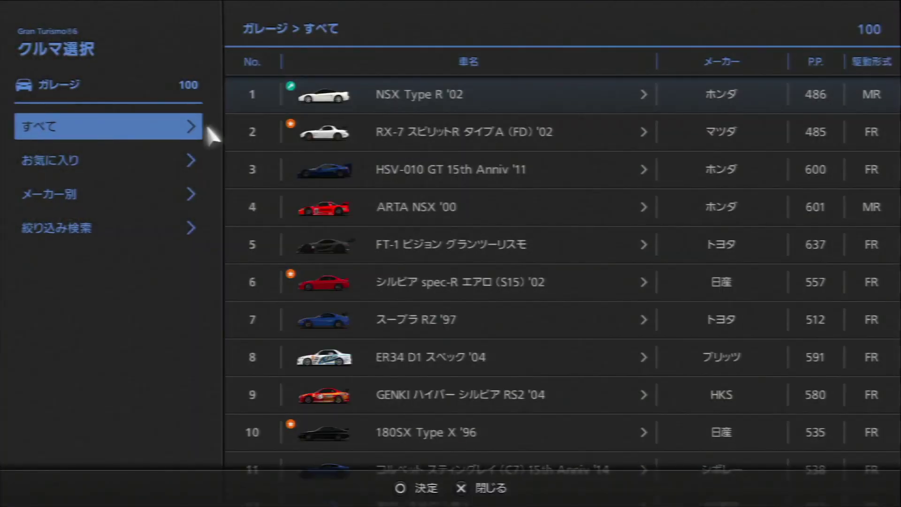
{"action": "left_click", "coordinate": [418, 244]}
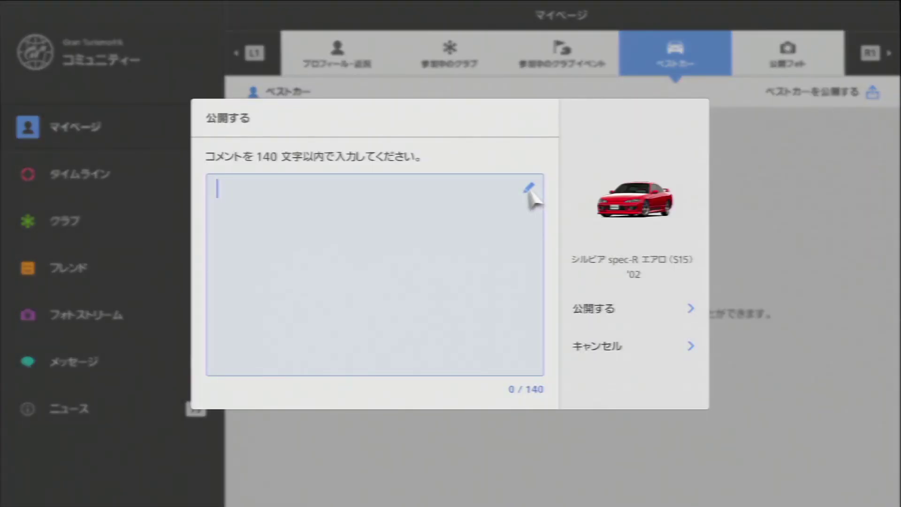
Step: Begin the best car's comment with the word ドリフト
{"action": "left_click", "coordinate": [528, 190]}
{"action": "type", "text": "ふいと"}
{"action": "key", "text": "space"}
{"action": "key", "text": "BackSpace"}
{"action": "key", "text": "BackSpace"}
{"action": "key", "text": "BackSpace"}
{"action": "key", "text": "BackSpace"}
{"action": "type", "text": "どりふと"}
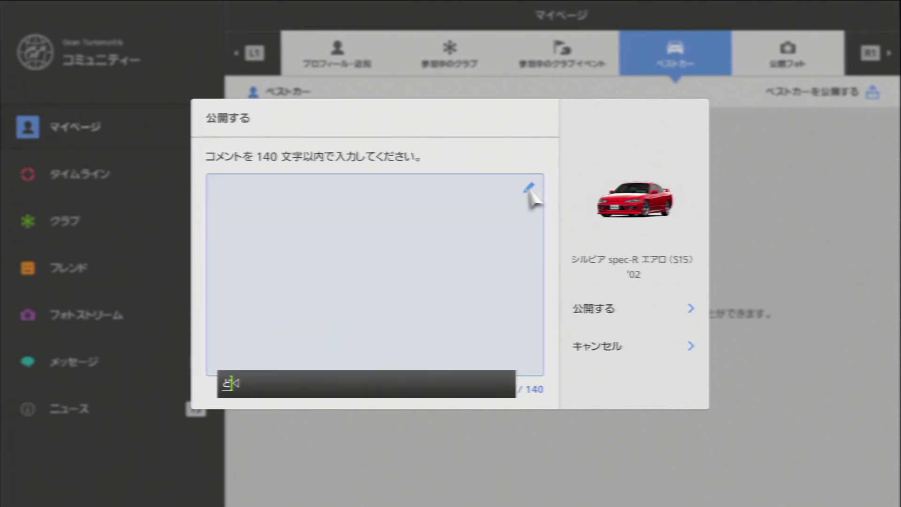
{"action": "key", "text": "space"}
{"action": "key", "text": "Return"}
Step: Complete the best car's comment with しようだよーん♪ and confirm the text
{"action": "type", "text": "しよ"}
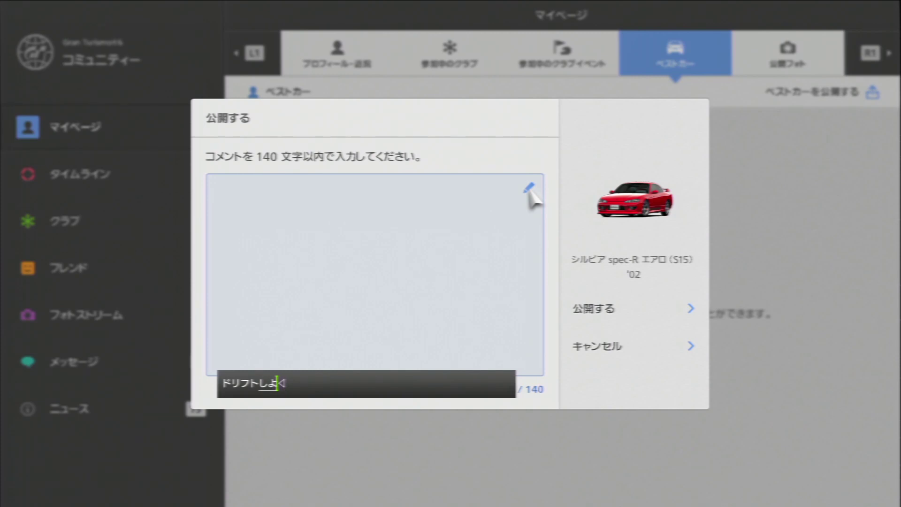
{"action": "type", "text": "うだよーん"}
{"action": "key", "text": "Return"}
{"action": "type", "text": "w"}
{"action": "key", "text": "BackSpace"}
{"action": "type", "text": "おんぷ"}
{"action": "key", "text": "space"}
{"action": "key", "text": "Return"}
{"action": "key", "text": "Return"}
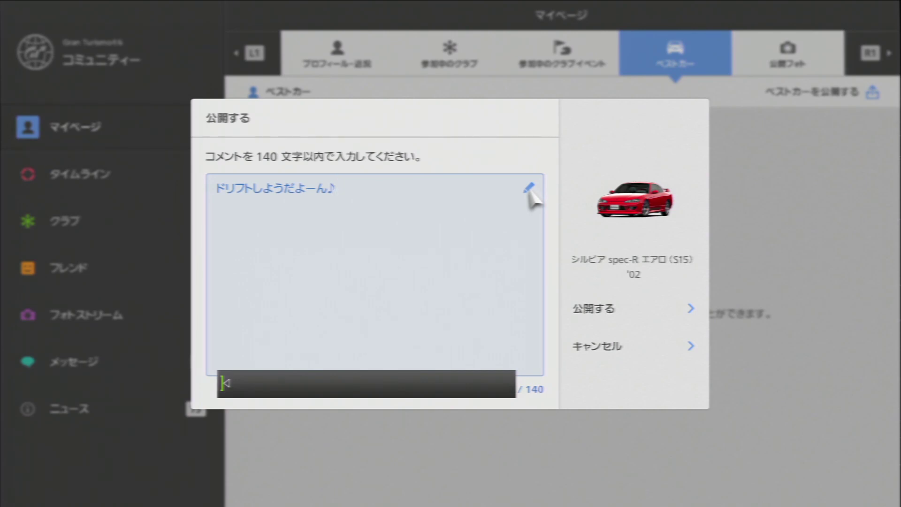
{"action": "key", "text": "Return"}
Step: Publish the シルビア spec-R エアロ (S15) '02 with its comment as a best car
{"action": "left_click", "coordinate": [688, 310]}
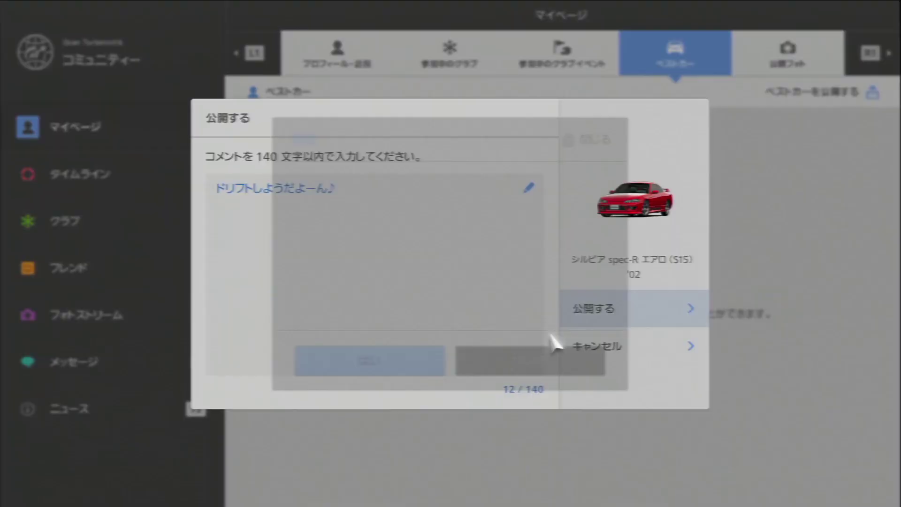
{"action": "left_click", "coordinate": [370, 364]}
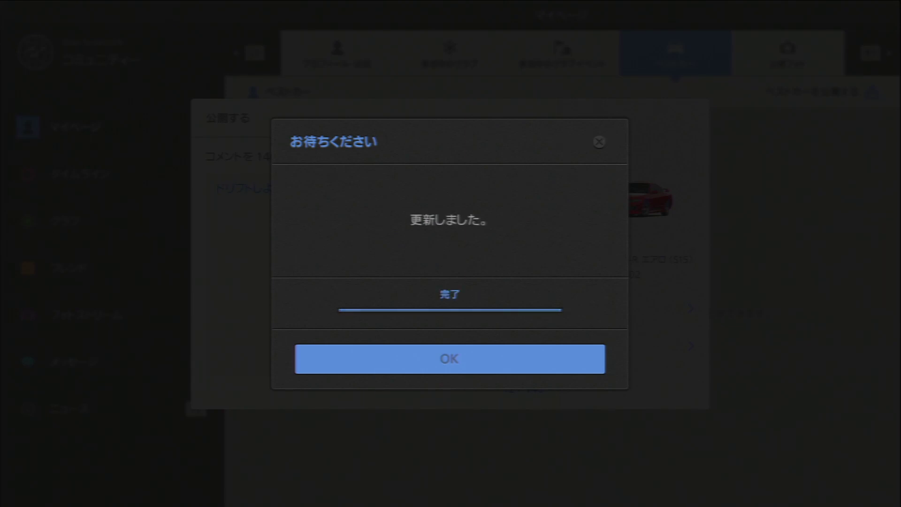
{"action": "key", "text": "Return"}
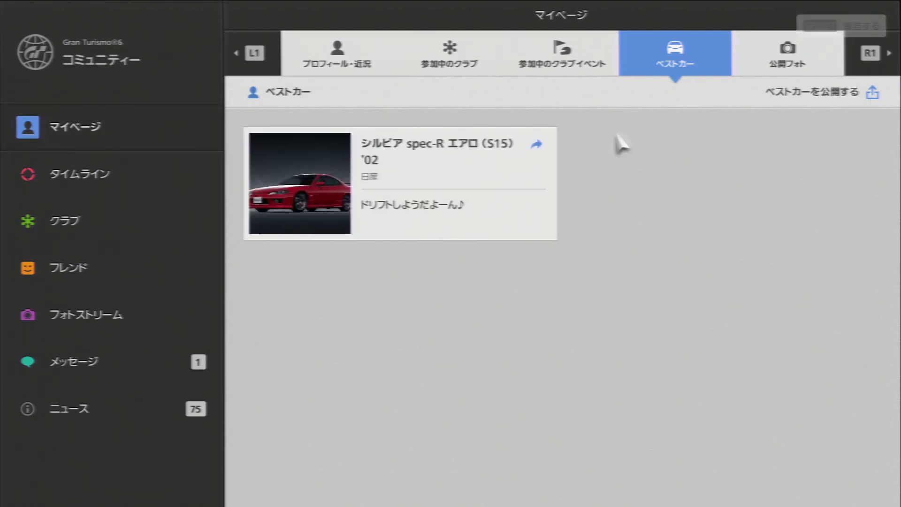
Step: Look at the public photos (公開フォト) section of My Page, and leave the Community for My Home
{"action": "left_click", "coordinate": [793, 61]}
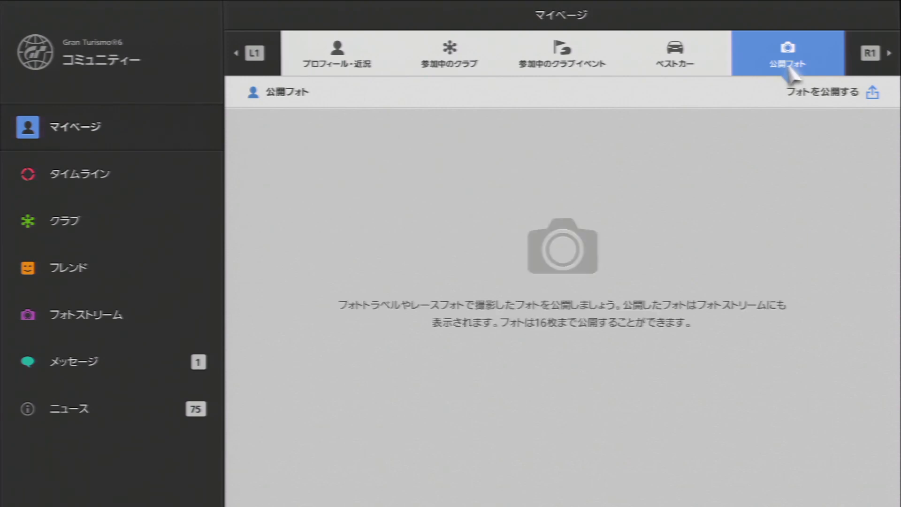
{"action": "left_click", "coordinate": [679, 71]}
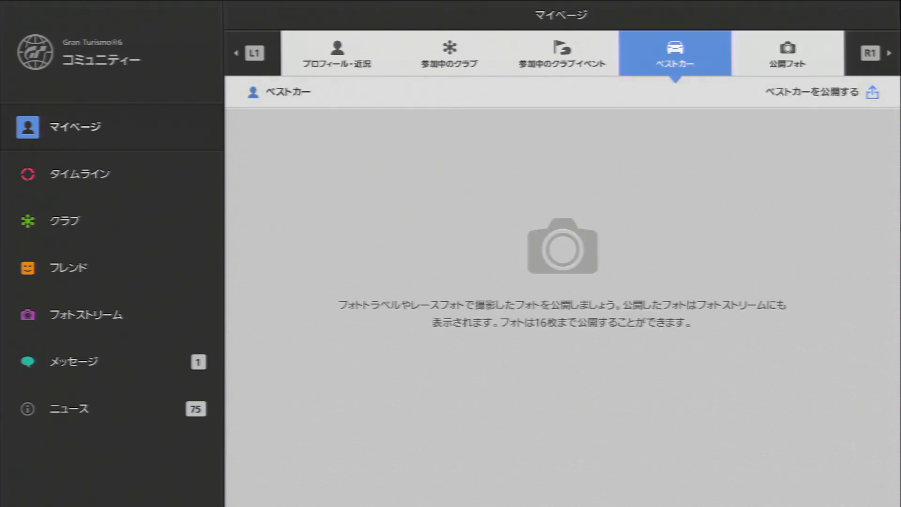
{"action": "left_click", "coordinate": [781, 70]}
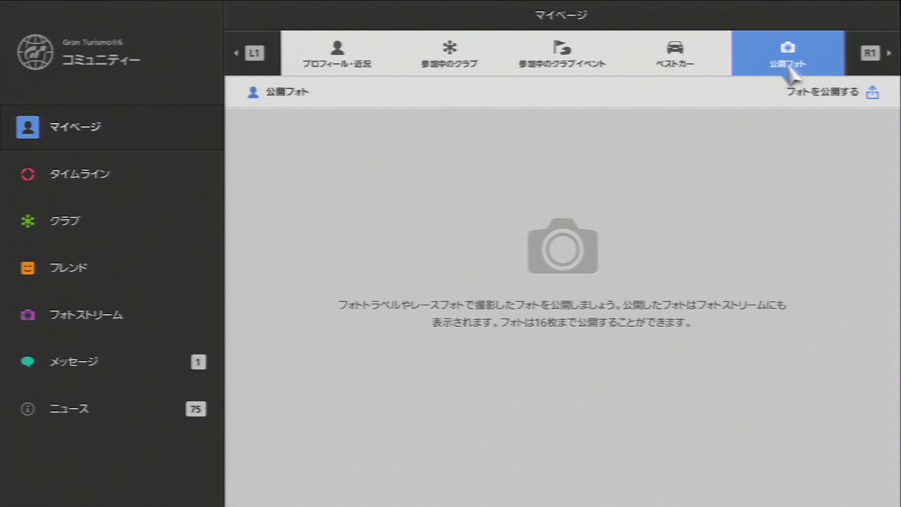
{"action": "left_click", "coordinate": [28, 128]}
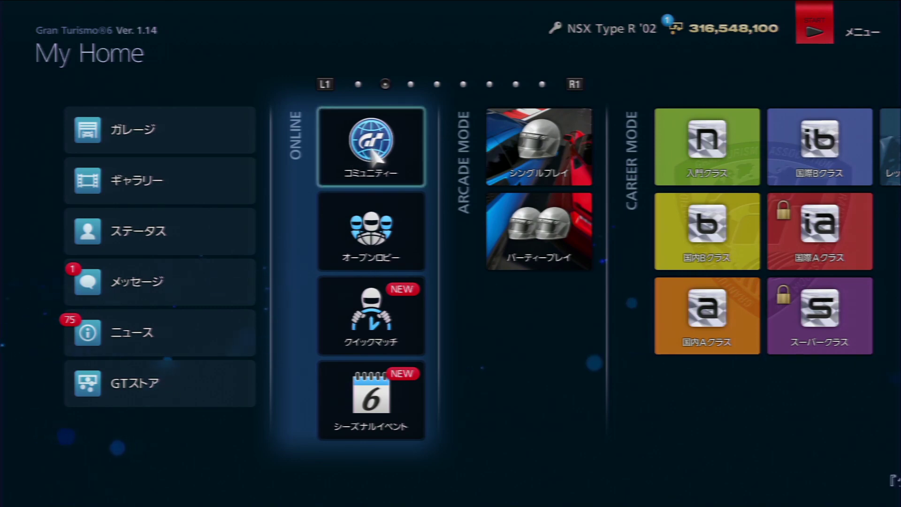
Step: Open the Car Dealership from the CARS area of My Home
{"action": "scroll", "coordinate": [376, 336], "scroll_direction": "down", "scroll_amount": 3}
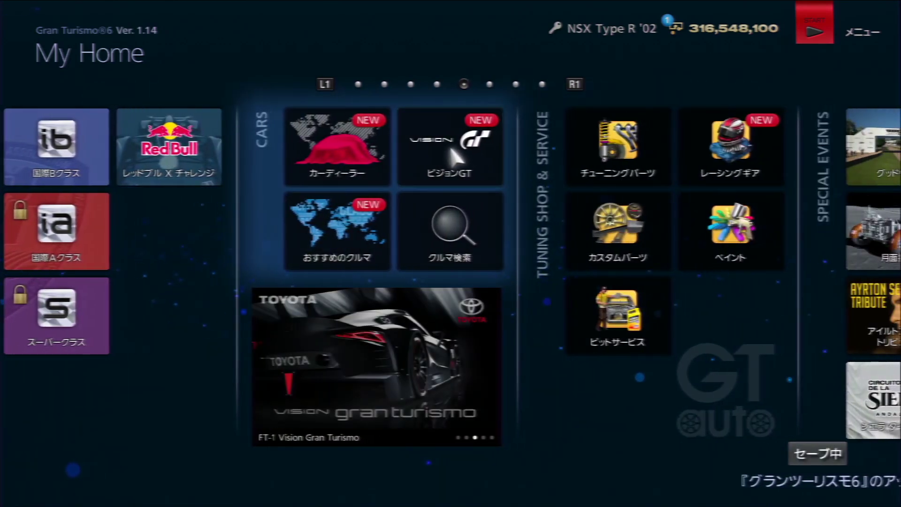
{"action": "scroll", "coordinate": [492, 149], "scroll_direction": "up", "scroll_amount": 1}
{"action": "left_click", "coordinate": [452, 156]}
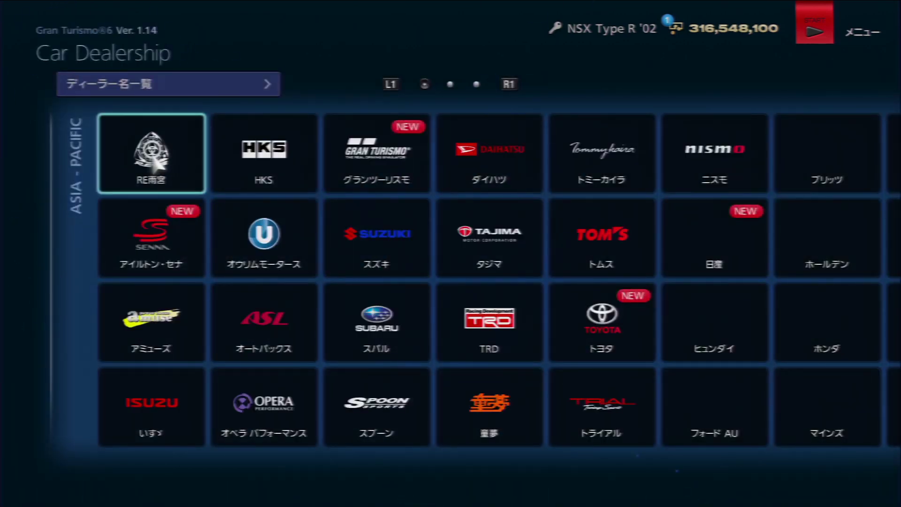
Step: Browse the manufacturers across the Asia-Pacific, Europe and North America groups of the dealership
{"action": "key", "text": "Right"}
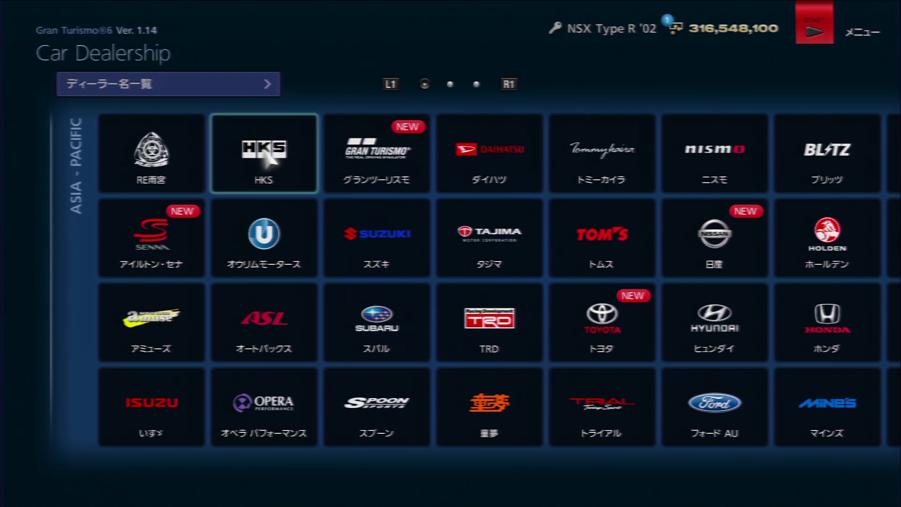
{"action": "key", "text": "e"}
{"action": "scroll", "coordinate": [453, 157], "scroll_direction": "down", "scroll_amount": 1}
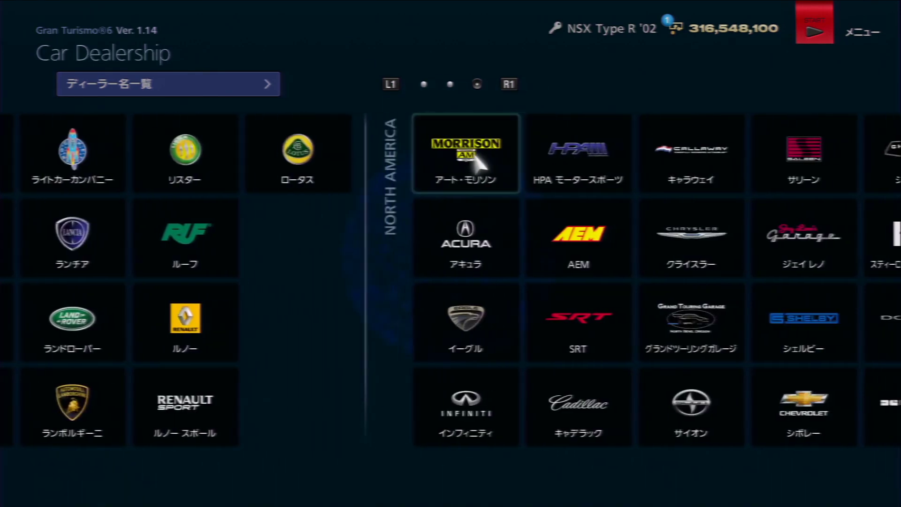
{"action": "key", "text": "Right"}
{"action": "key", "text": "Right"}
{"action": "key", "text": "Right"}
{"action": "key", "text": "Right"}
{"action": "key", "text": "Right"}
{"action": "key", "text": "Right"}
{"action": "key", "text": "Right"}
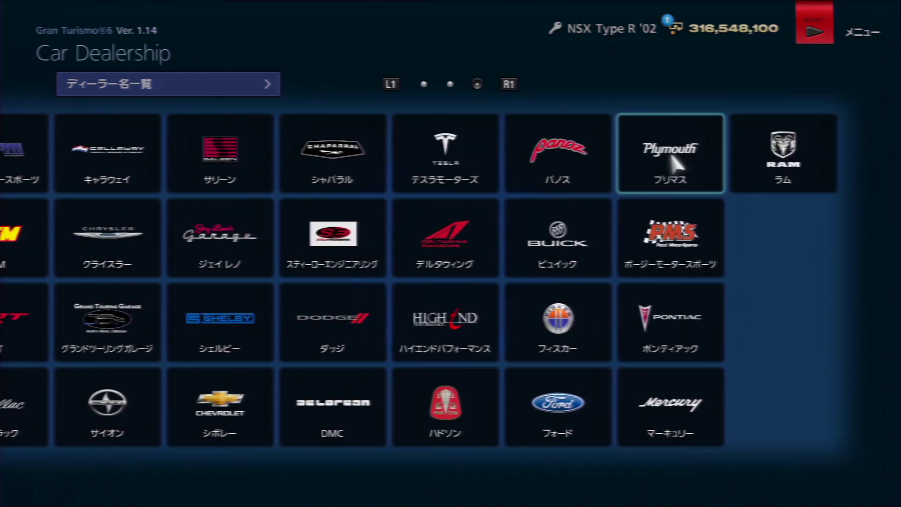
{"action": "scroll", "coordinate": [675, 164], "scroll_direction": "up", "scroll_amount": 3}
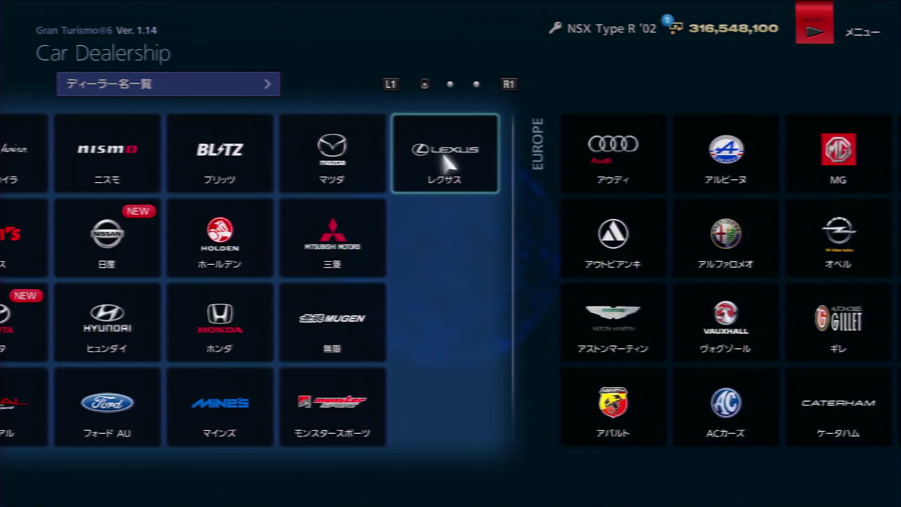
{"action": "scroll", "coordinate": [445, 162], "scroll_direction": "down", "scroll_amount": 1}
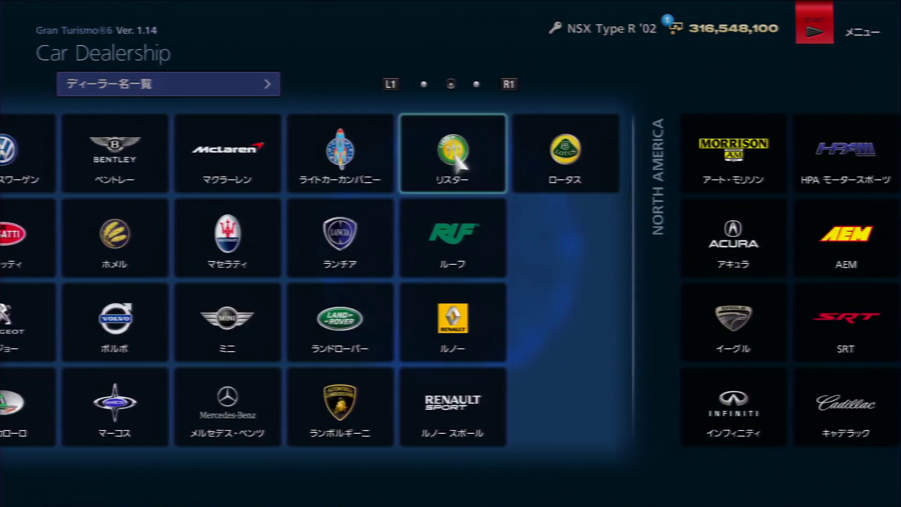
{"action": "scroll", "coordinate": [474, 161], "scroll_direction": "down", "scroll_amount": 1}
{"action": "key", "text": "Right"}
{"action": "key", "text": "Right"}
{"action": "key", "text": "Right"}
{"action": "key", "text": "Right"}
{"action": "key", "text": "Right"}
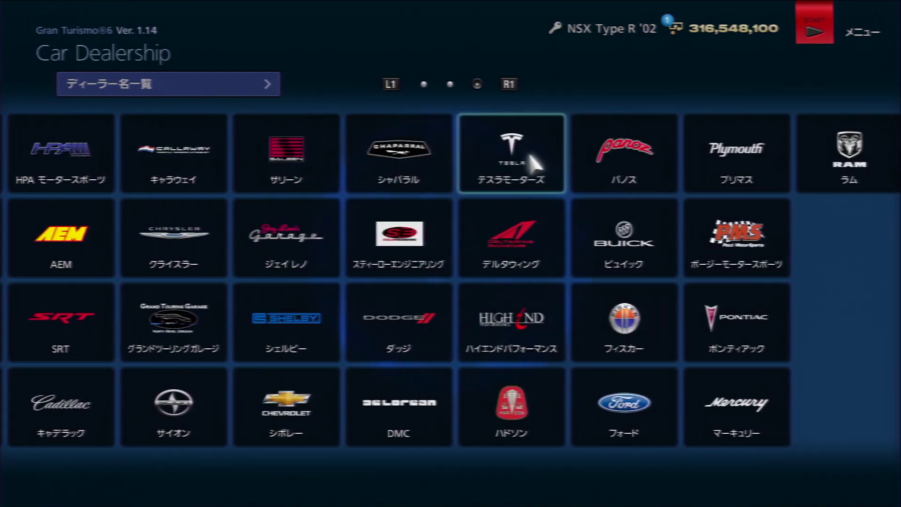
{"action": "scroll", "coordinate": [459, 162], "scroll_direction": "up", "scroll_amount": 1}
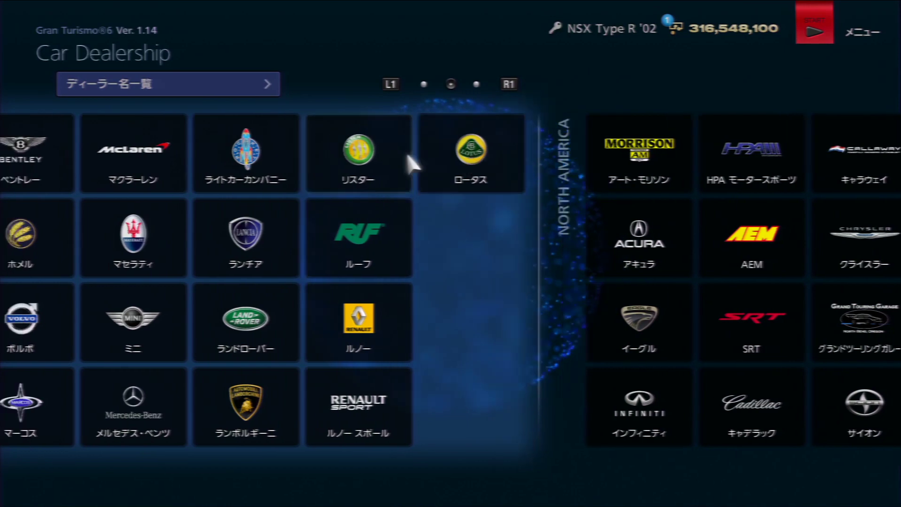
Step: View the car list of the North American maker イーグル (Eagle), and return to the manufacturer overview
{"action": "key", "text": "Left"}
{"action": "key", "text": "Left"}
{"action": "key", "text": "Right"}
{"action": "key", "text": "Right"}
{"action": "key", "text": "Right"}
{"action": "key", "text": "Right"}
{"action": "key", "text": "Down"}
{"action": "key", "text": "Down"}
{"action": "key", "text": "Left"}
{"action": "left_click", "coordinate": [453, 332]}
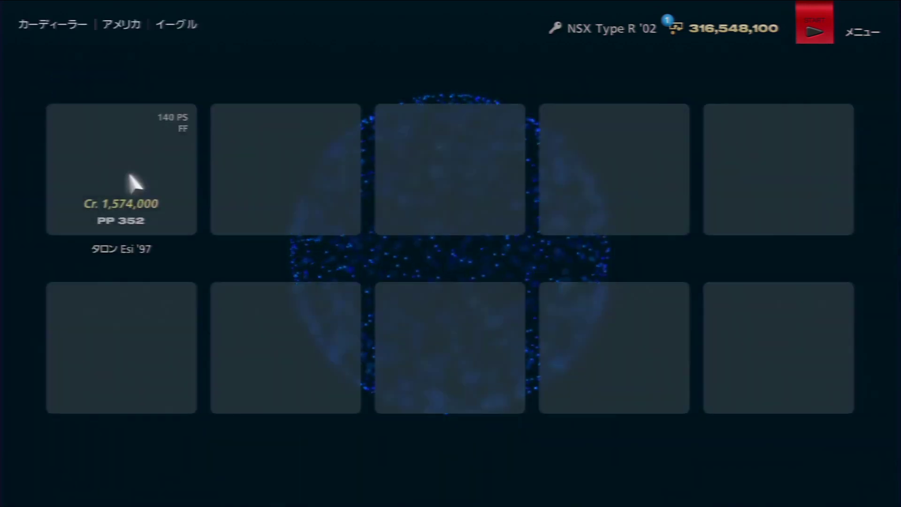
{"action": "left_click", "coordinate": [123, 177]}
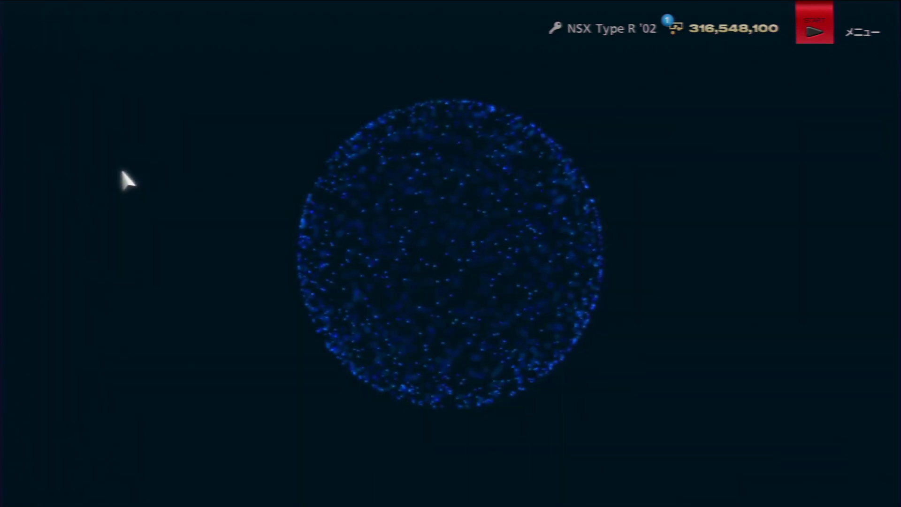
Step: Open BMW's car list in the European group of the dealership
{"action": "key", "text": "Left"}
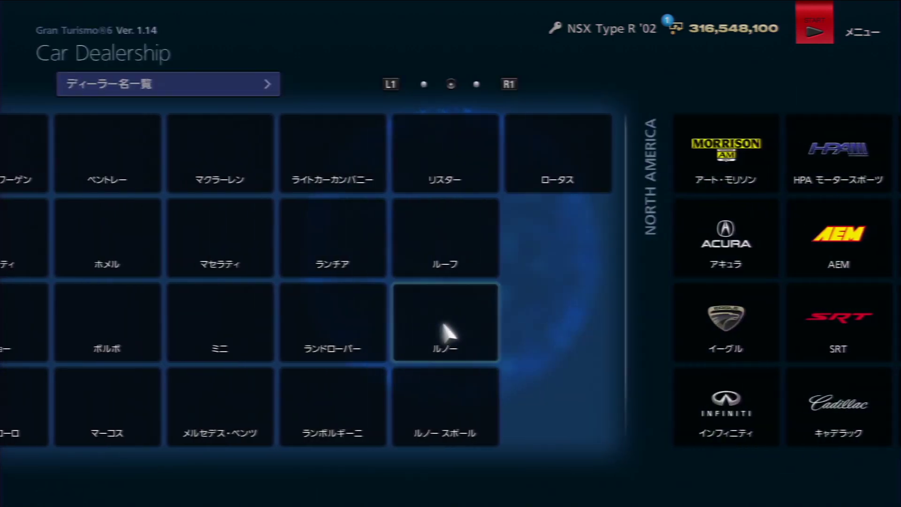
{"action": "key", "text": "Left"}
{"action": "key", "text": "Left"}
{"action": "key", "text": "Left"}
{"action": "key", "text": "Left"}
{"action": "key", "text": "Left"}
{"action": "key", "text": "Up"}
{"action": "left_click", "coordinate": [441, 240]}
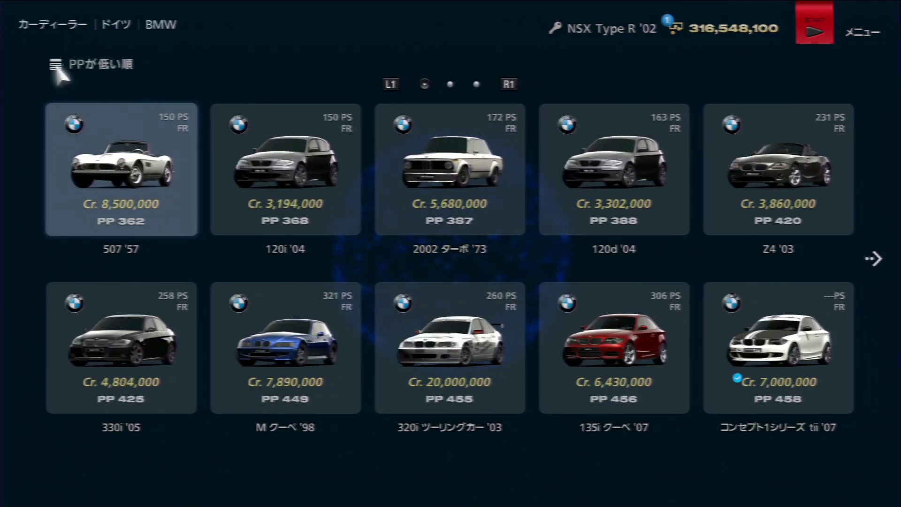
Step: Browse the BMW line-up across its pages, and highlight the M4 Mパフォーマンスエディション
{"action": "key", "text": "Right"}
{"action": "key", "text": "Right"}
{"action": "key", "text": "Right"}
{"action": "key", "text": "Right"}
{"action": "key", "text": "Right"}
{"action": "key", "text": "Right"}
{"action": "key", "text": "Page_Down"}
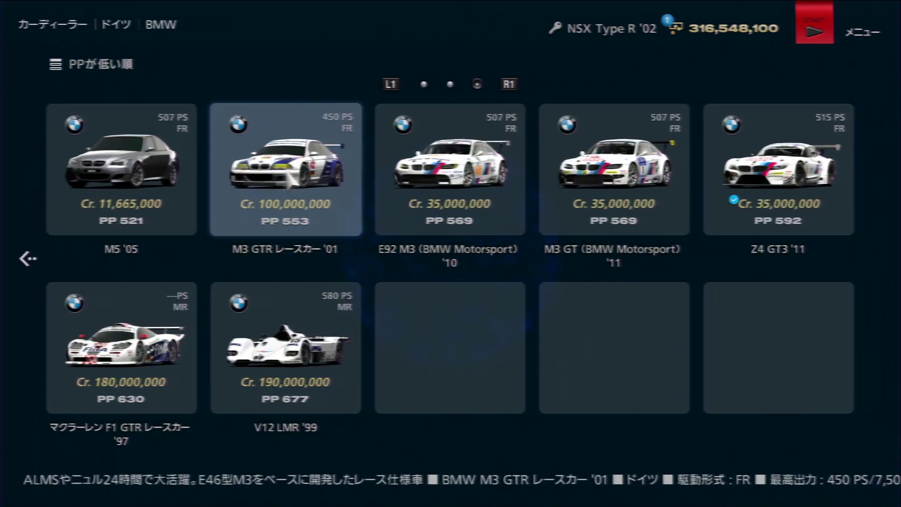
{"action": "key", "text": "Right"}
{"action": "key", "text": "Right"}
{"action": "key", "text": "Right"}
{"action": "key", "text": "Left"}
{"action": "key", "text": "Left"}
{"action": "key", "text": "Left"}
{"action": "key", "text": "Left"}
{"action": "key", "text": "Left"}
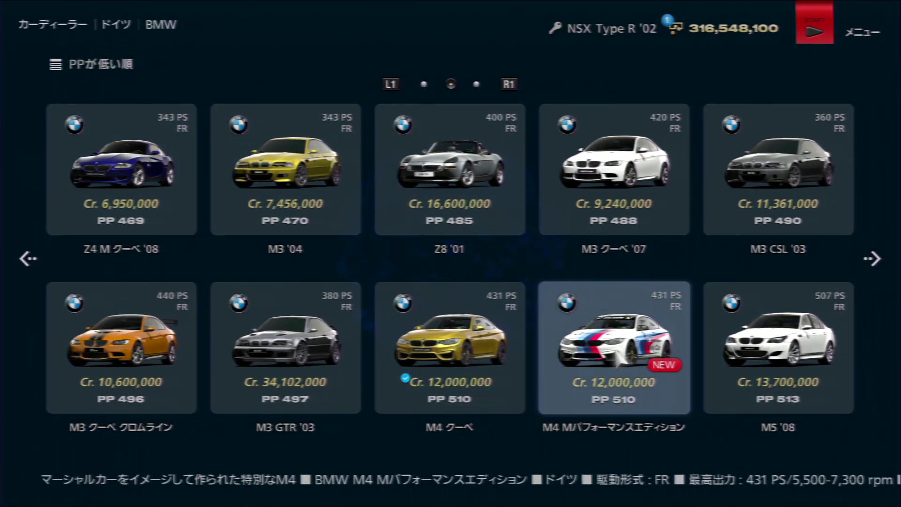
Step: View the BMW M4 Mパフォーマンスエディション in the showroom, and return to the manufacturer overview
{"action": "left_click", "coordinate": [614, 351]}
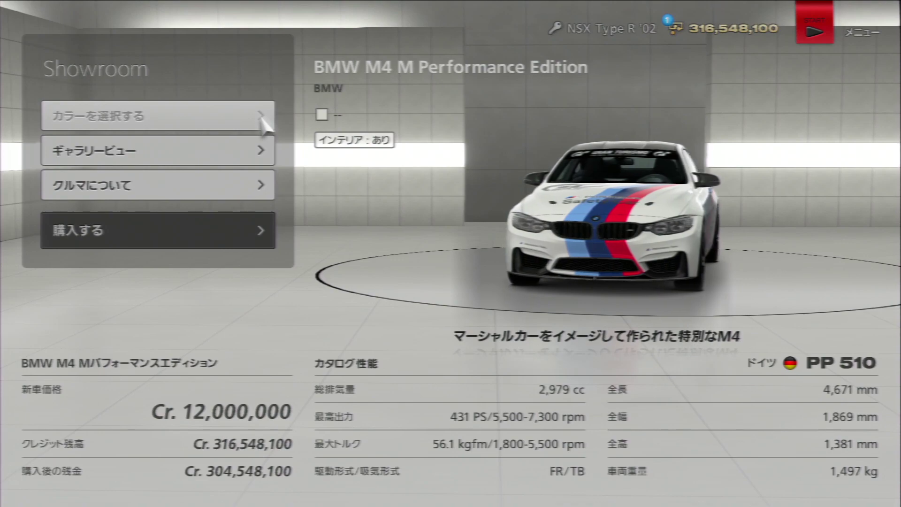
{"action": "key", "text": "Escape"}
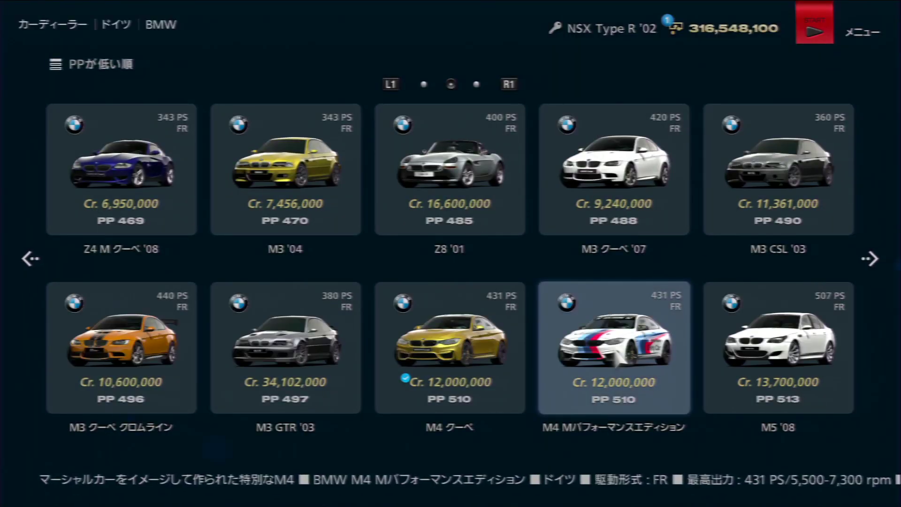
{"action": "left_click", "coordinate": [617, 359]}
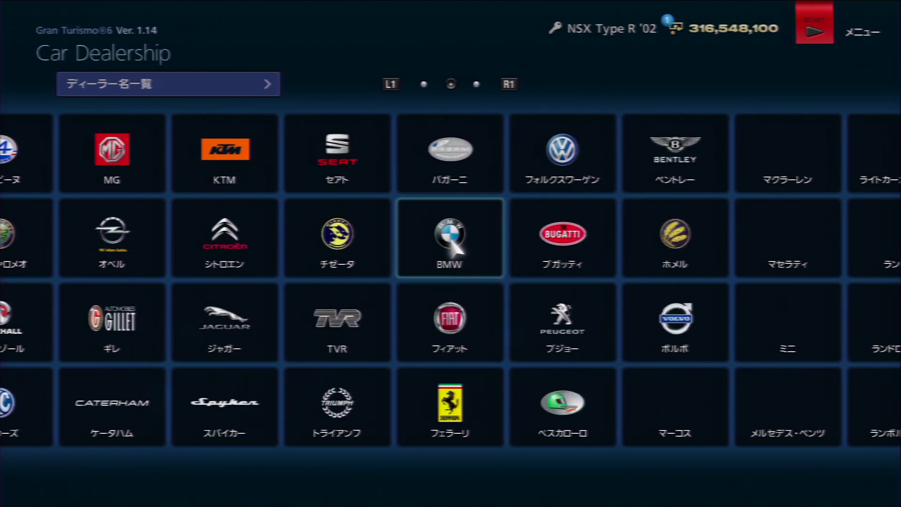
Step: Browse both pages of the グランツーリスモ (Gran Turismo) car list in the Asia-Pacific group through the レッドブル X2014 スタンダード, and leave the list
{"action": "key", "text": "Down"}
{"action": "key", "text": "Left"}
{"action": "key", "text": "Left"}
{"action": "key", "text": "Left"}
{"action": "key", "text": "Left"}
{"action": "key", "text": "Left"}
{"action": "key", "text": "Left"}
{"action": "key", "text": "Left"}
{"action": "key", "text": "Left"}
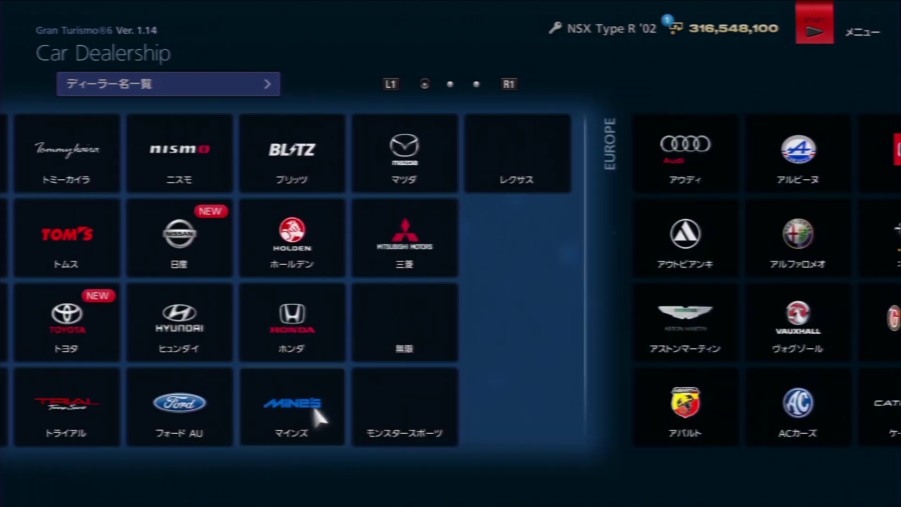
{"action": "scroll", "coordinate": [394, 412], "scroll_direction": "left", "scroll_amount": 3}
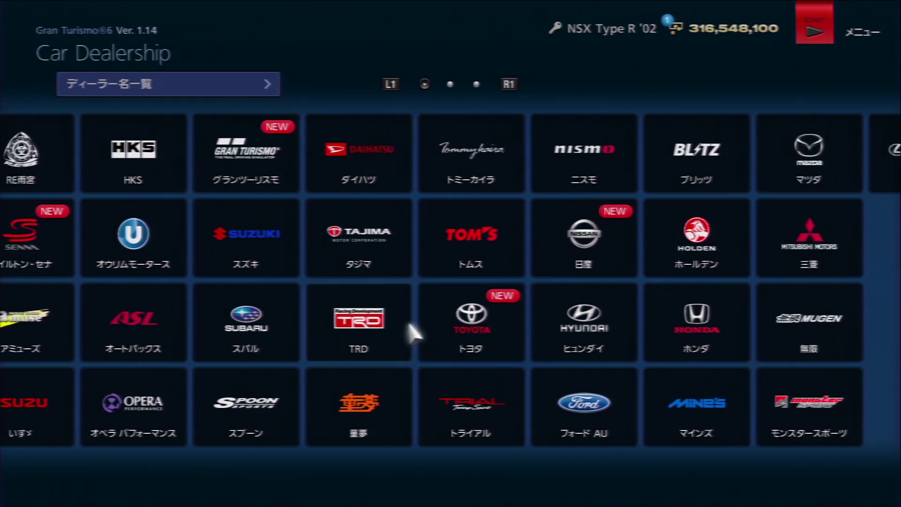
{"action": "left_click", "coordinate": [377, 151]}
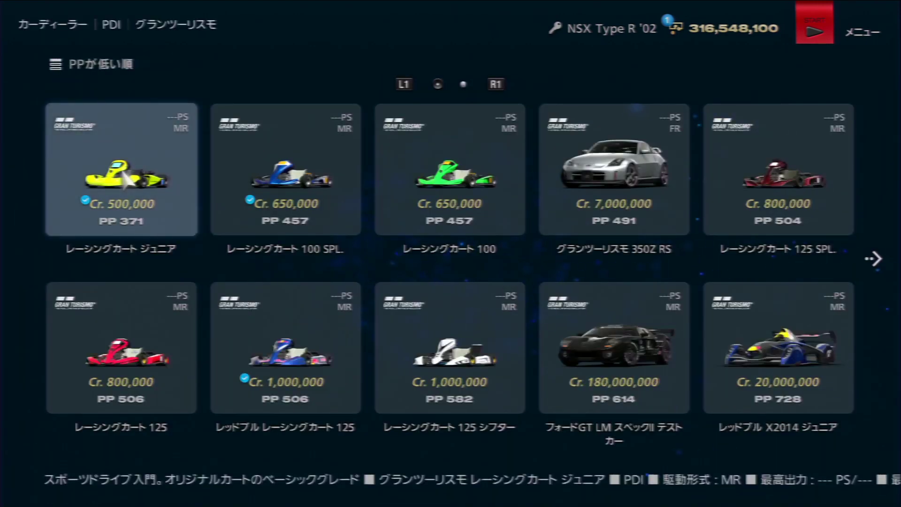
{"action": "key", "text": "Page_Down"}
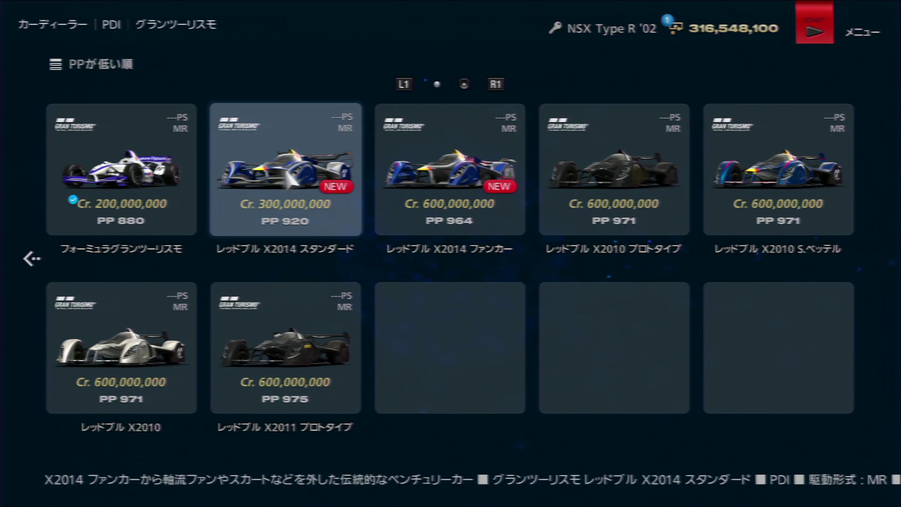
{"action": "key", "text": "Escape"}
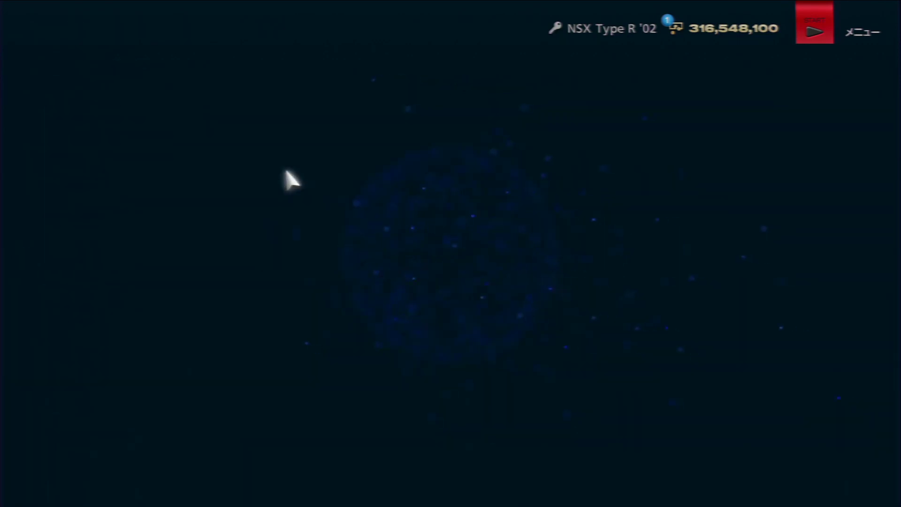